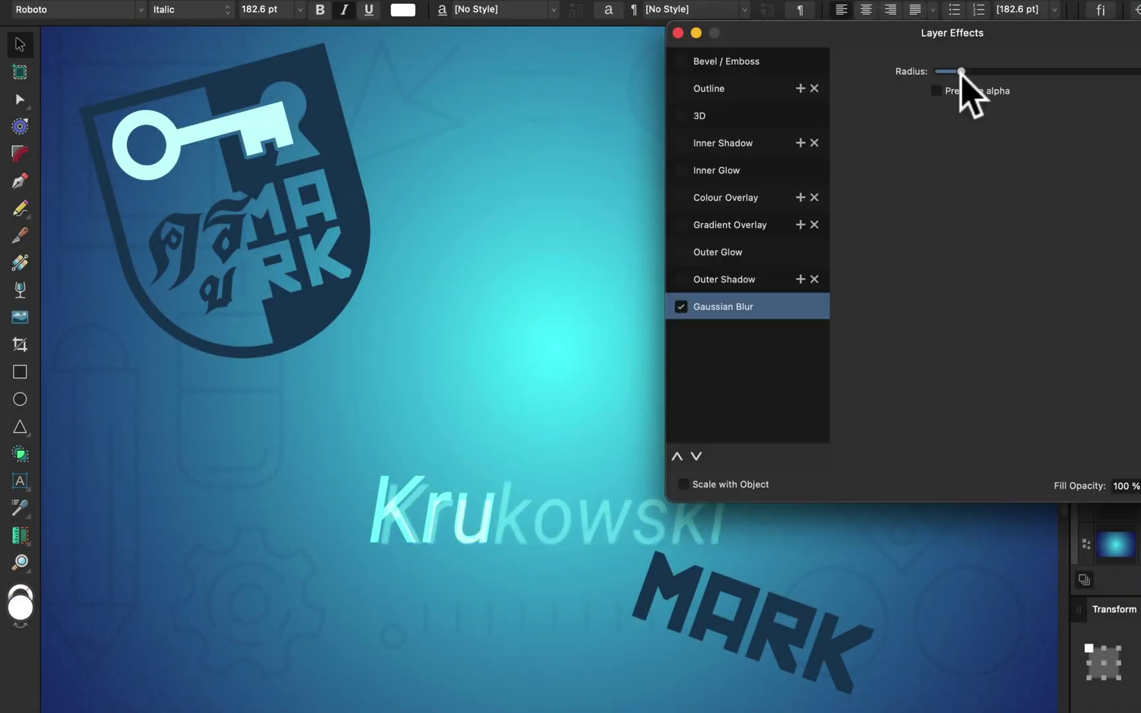
Straighten MARK below the Kru text and centre the upright shield above the name.
{"action": "left_click_drag", "start_coordinate": [963, 89], "coordinate": [1005, 94]}
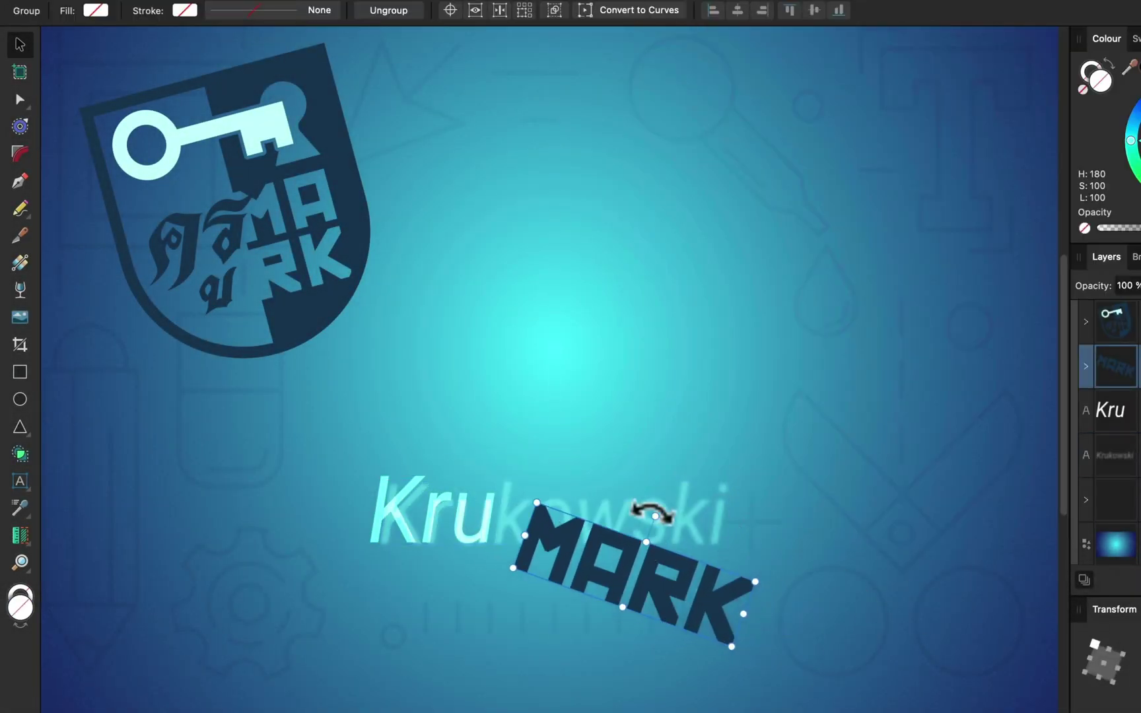
{"action": "left_click_drag", "start_coordinate": [653, 512], "coordinate": [675, 574]}
{"action": "left_click_drag", "start_coordinate": [225, 218], "coordinate": [536, 118]}
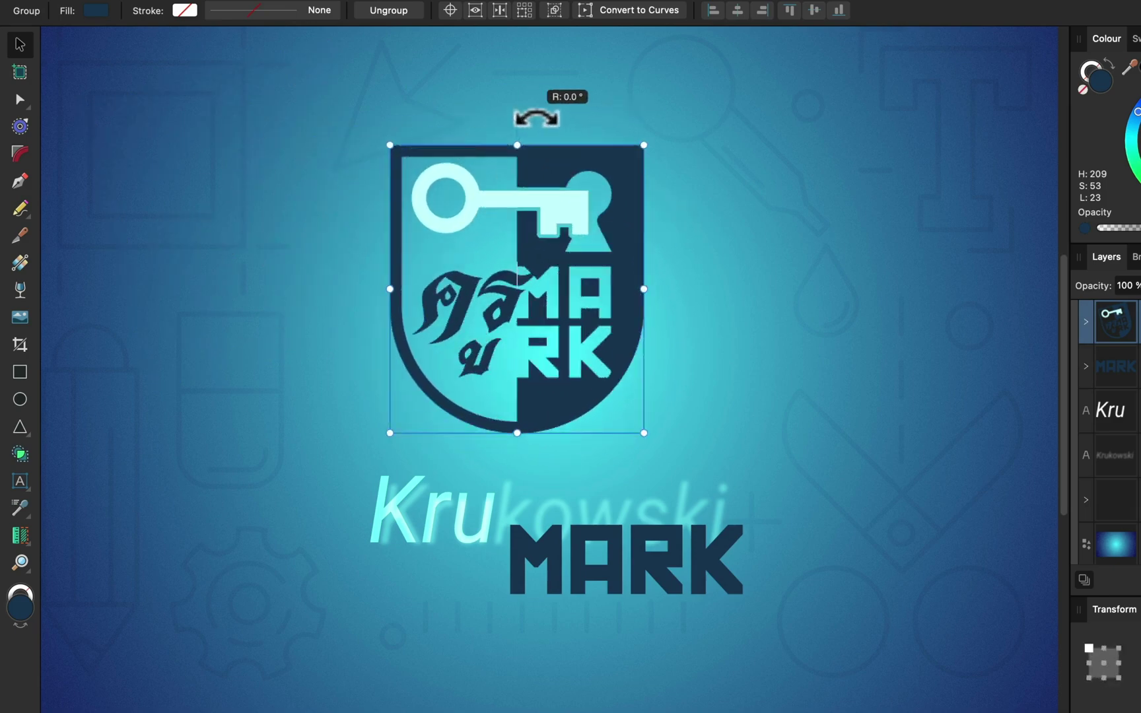
{"action": "key", "text": "m"}
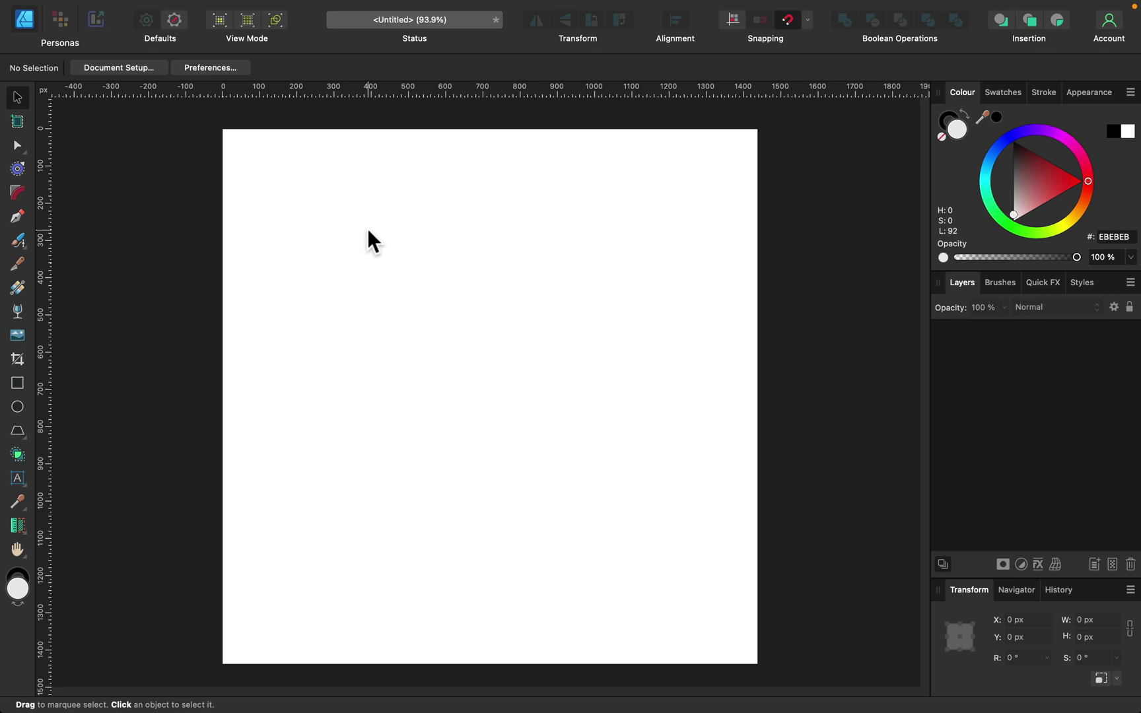
Draw a 664.8 px square with a blue fill and no stroke.
{"action": "left_click", "coordinate": [18, 384]}
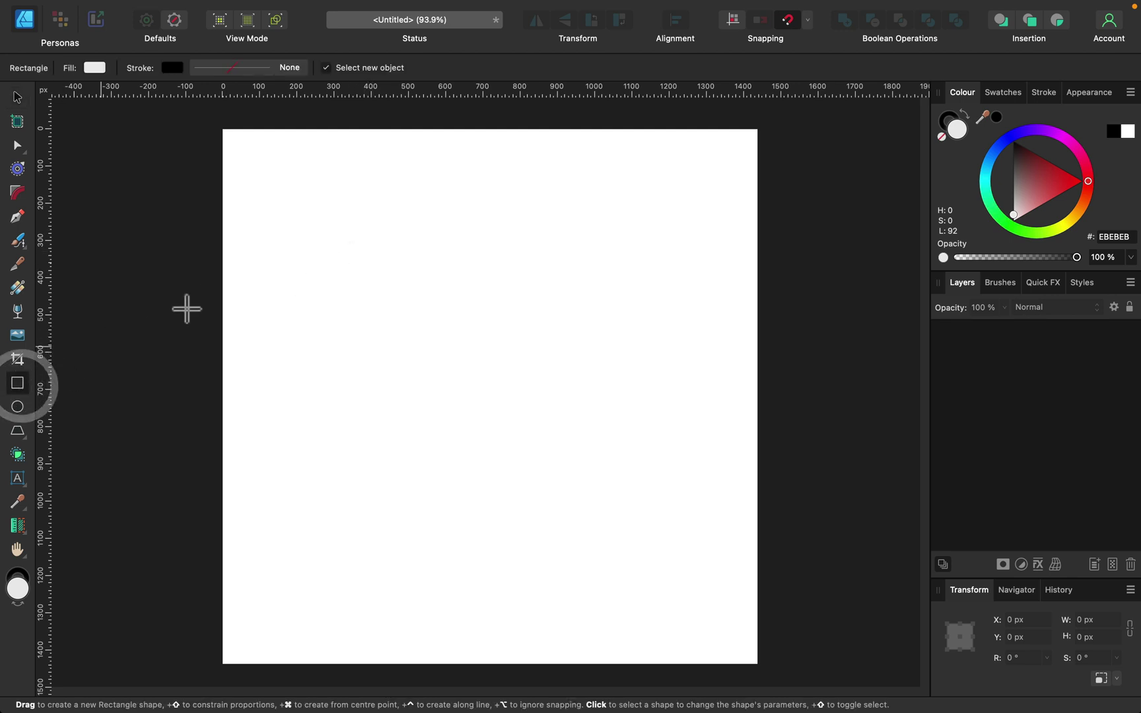
{"action": "left_click_drag", "start_coordinate": [318, 237], "coordinate": [565, 484]}
{"action": "left_click", "coordinate": [999, 156]}
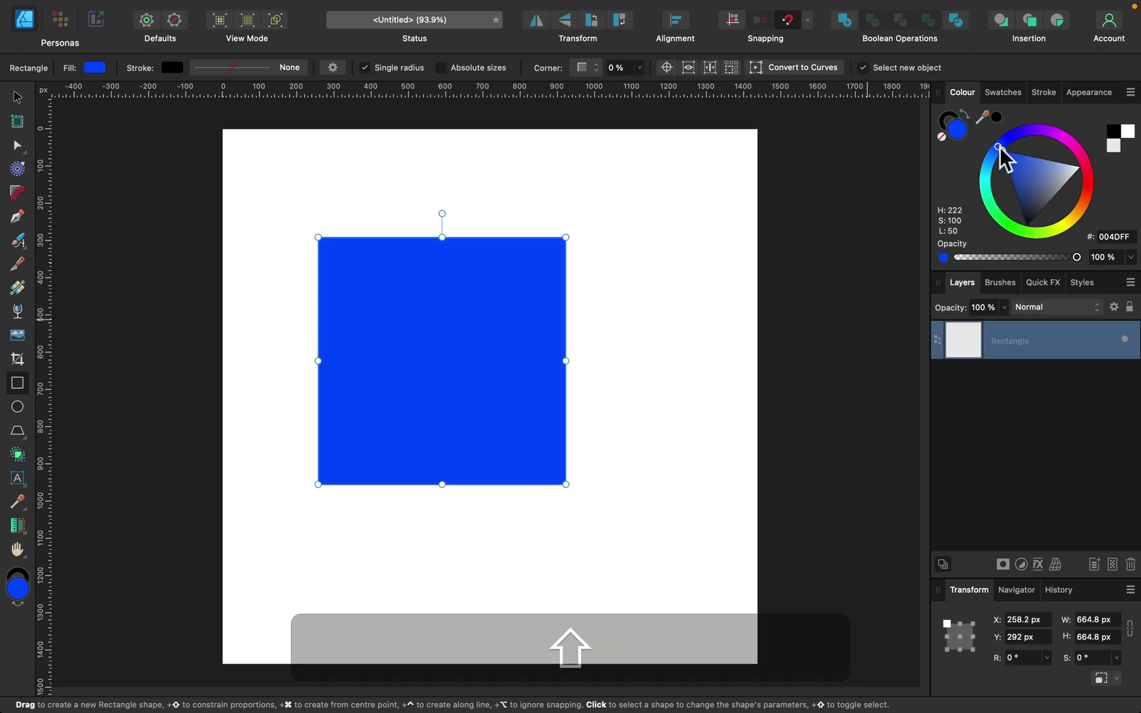
{"action": "left_click", "coordinate": [948, 123]}
{"action": "left_click", "coordinate": [942, 136]}
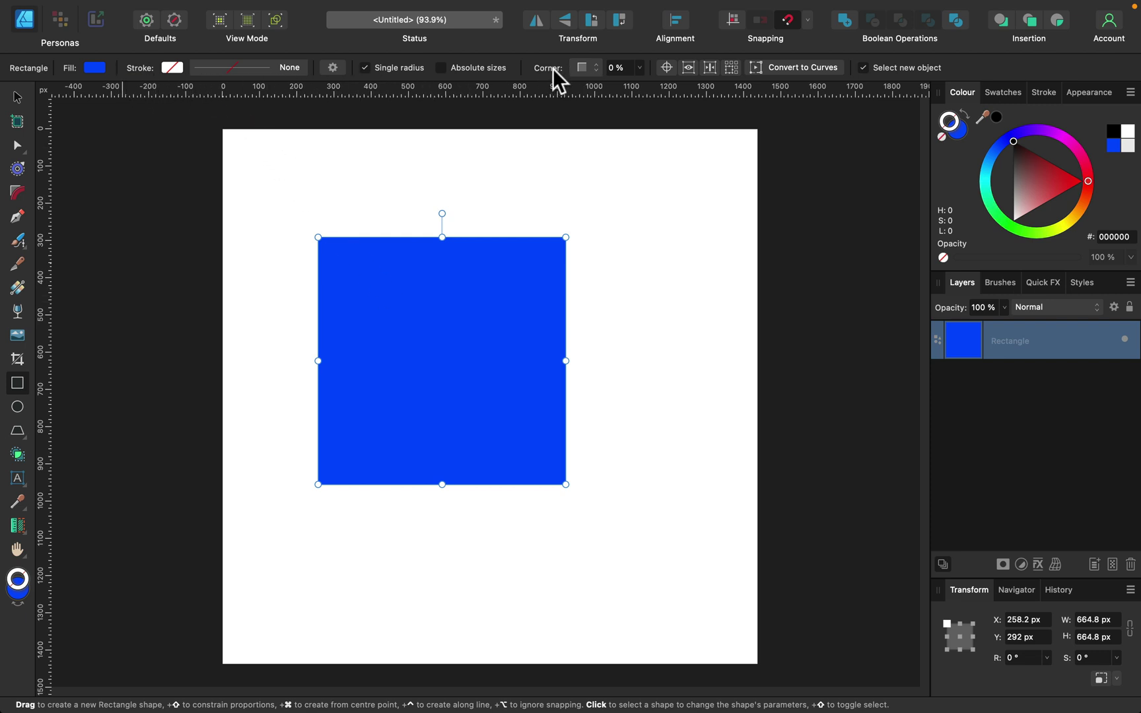
Round the blue square's corners to an 11% corner radius.
{"action": "left_click", "coordinate": [639, 69]}
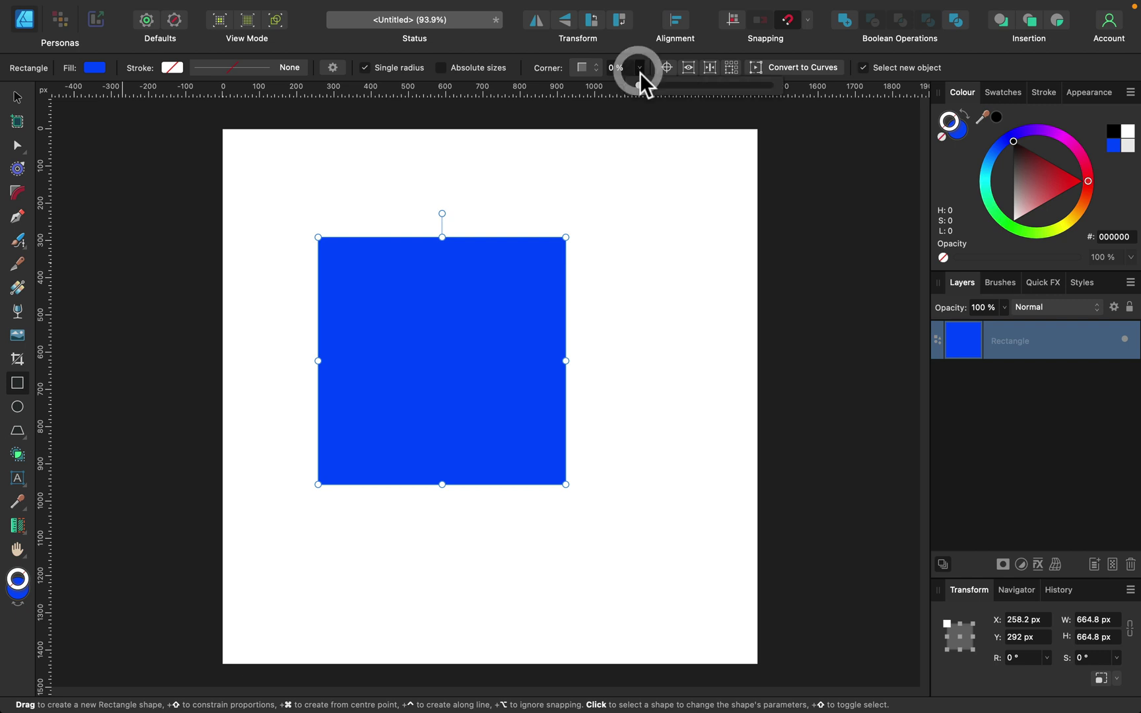
{"action": "left_click_drag", "start_coordinate": [639, 86], "coordinate": [667, 85]}
{"action": "left_click_drag", "start_coordinate": [749, 87], "coordinate": [668, 84]}
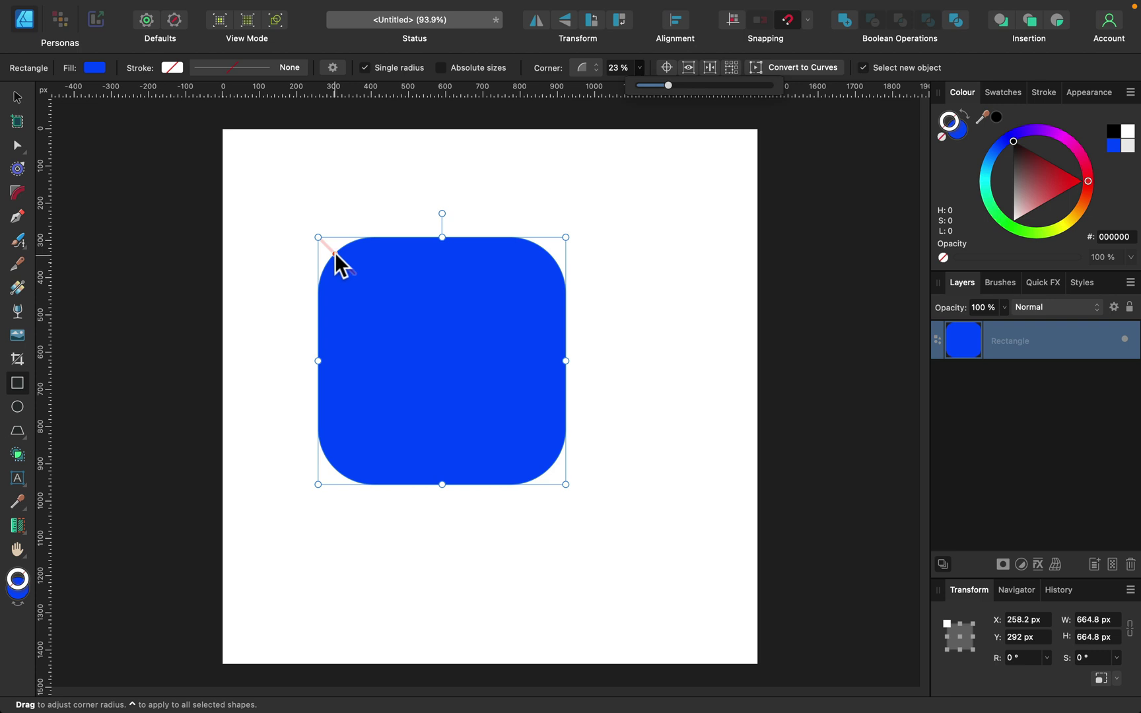
{"action": "mouse_move", "coordinate": [336, 254]}
{"action": "left_mouse_down"}
{"action": "mouse_move", "coordinate": [349, 269]}
{"action": "mouse_move", "coordinate": [320, 242]}
{"action": "mouse_move", "coordinate": [350, 268]}
{"action": "mouse_move", "coordinate": [321, 239]}
{"action": "mouse_move", "coordinate": [355, 271]}
{"action": "mouse_move", "coordinate": [320, 239]}
{"action": "left_mouse_up"}
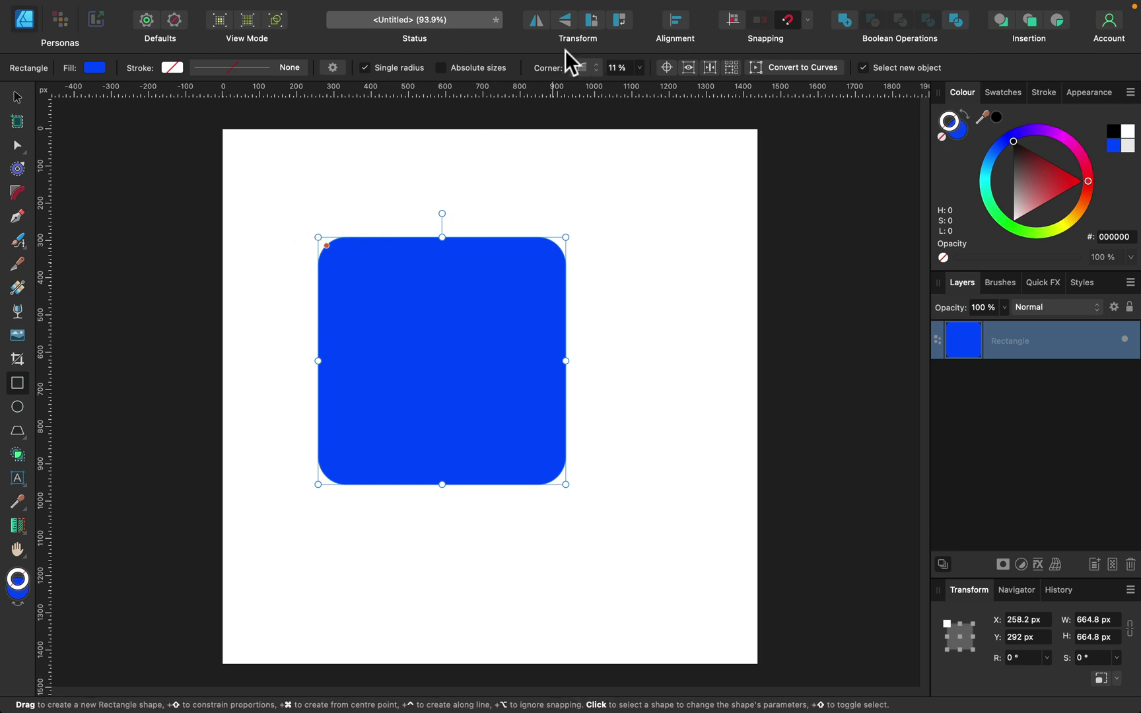
Try Straight chamfered corners, then Concave corners, resizing each with the corner handle.
{"action": "left_click", "coordinate": [588, 67]}
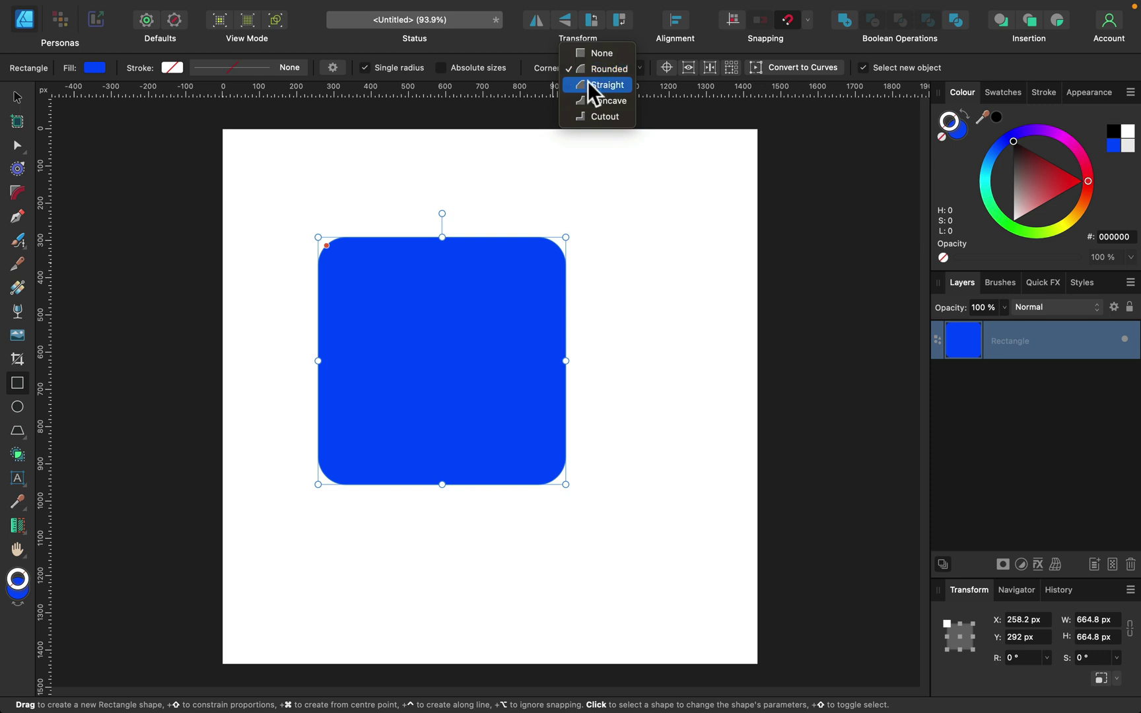
{"action": "left_click", "coordinate": [588, 82]}
{"action": "left_click_drag", "start_coordinate": [333, 251], "coordinate": [352, 267]}
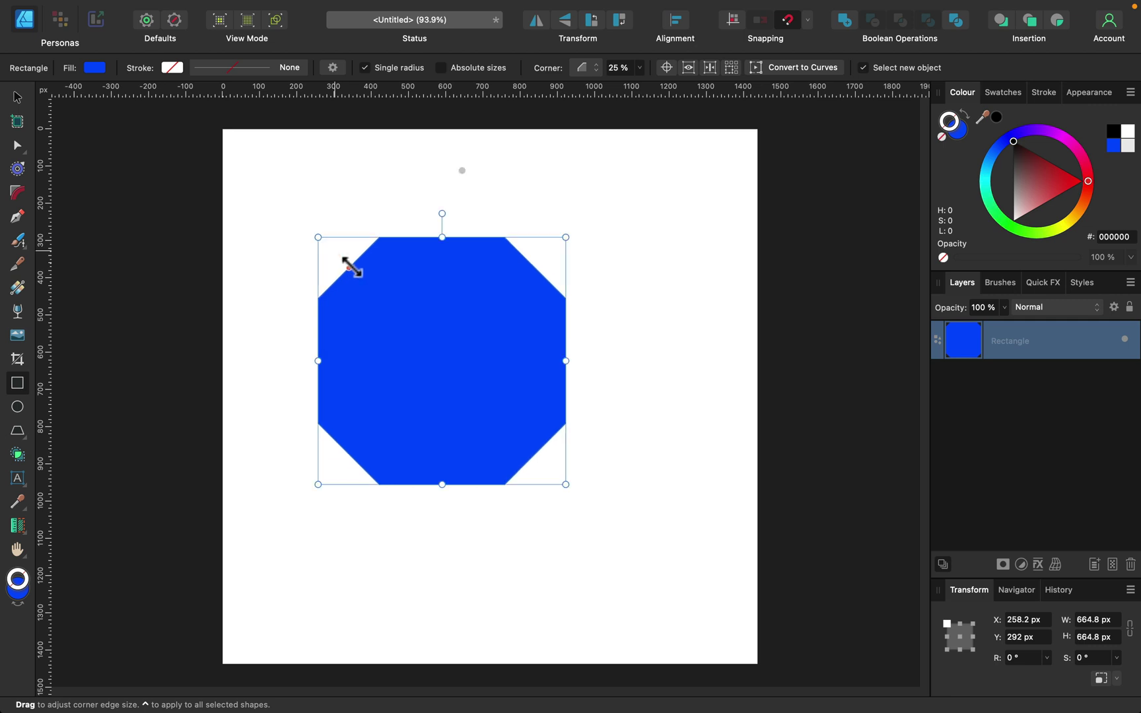
{"action": "left_click", "coordinate": [586, 63]}
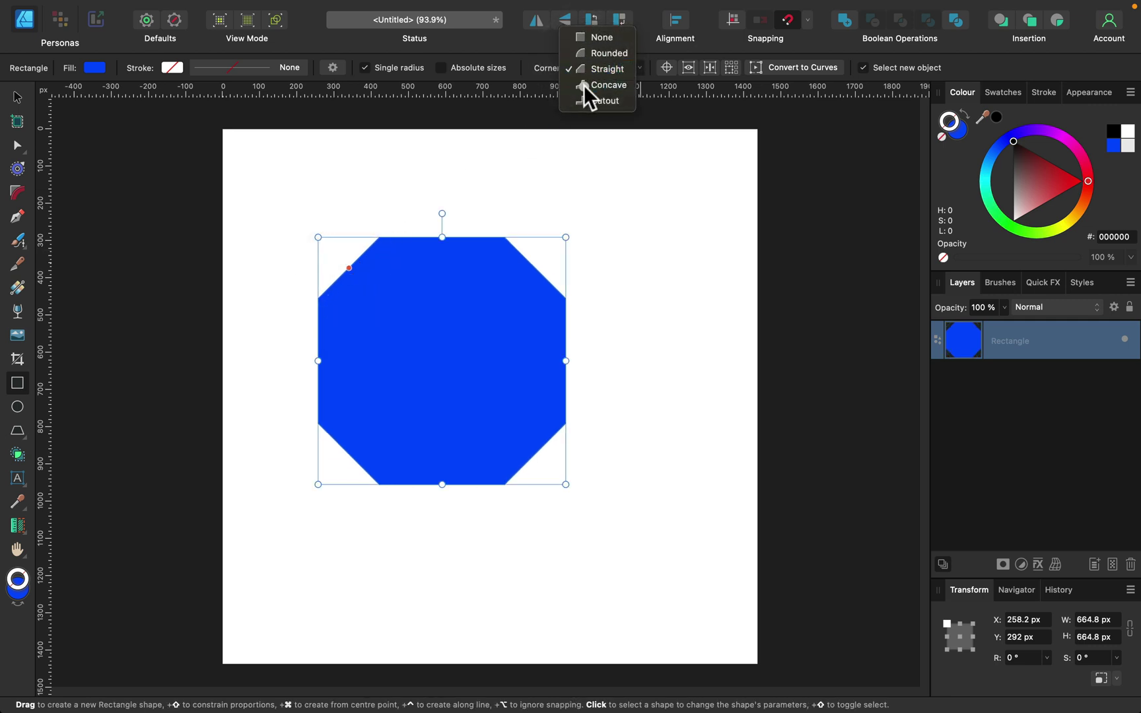
{"action": "left_click", "coordinate": [584, 86]}
{"action": "left_click_drag", "start_coordinate": [362, 281], "coordinate": [336, 256]}
Try Cutout corners, then switch back to Rounded corners at 9%.
{"action": "left_click", "coordinate": [589, 59]}
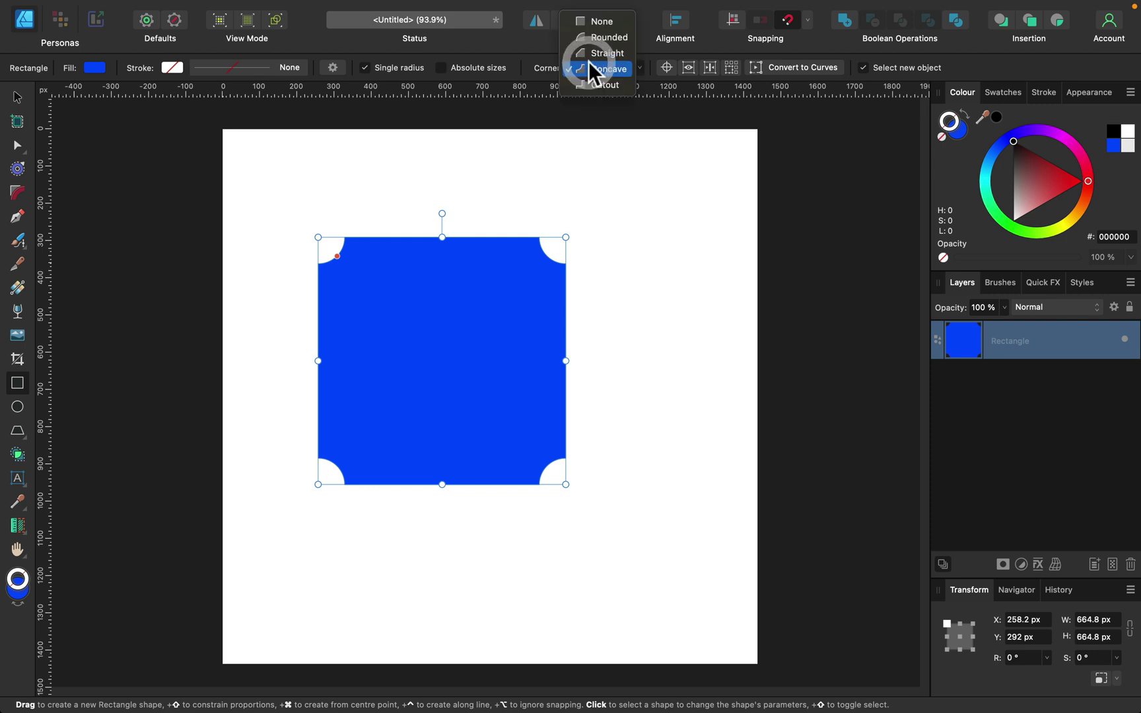
{"action": "left_click", "coordinate": [585, 83]}
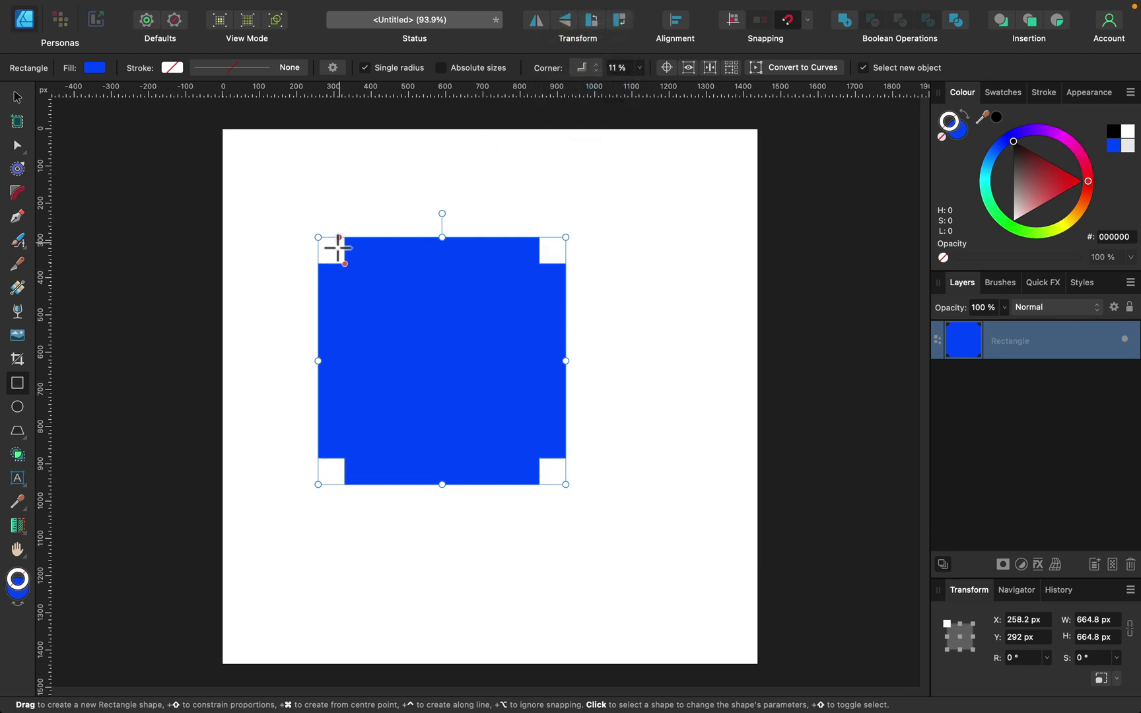
{"action": "mouse_move", "coordinate": [334, 250]}
{"action": "left_mouse_down"}
{"action": "mouse_move", "coordinate": [377, 295]}
{"action": "mouse_move", "coordinate": [340, 259]}
{"action": "left_mouse_up"}
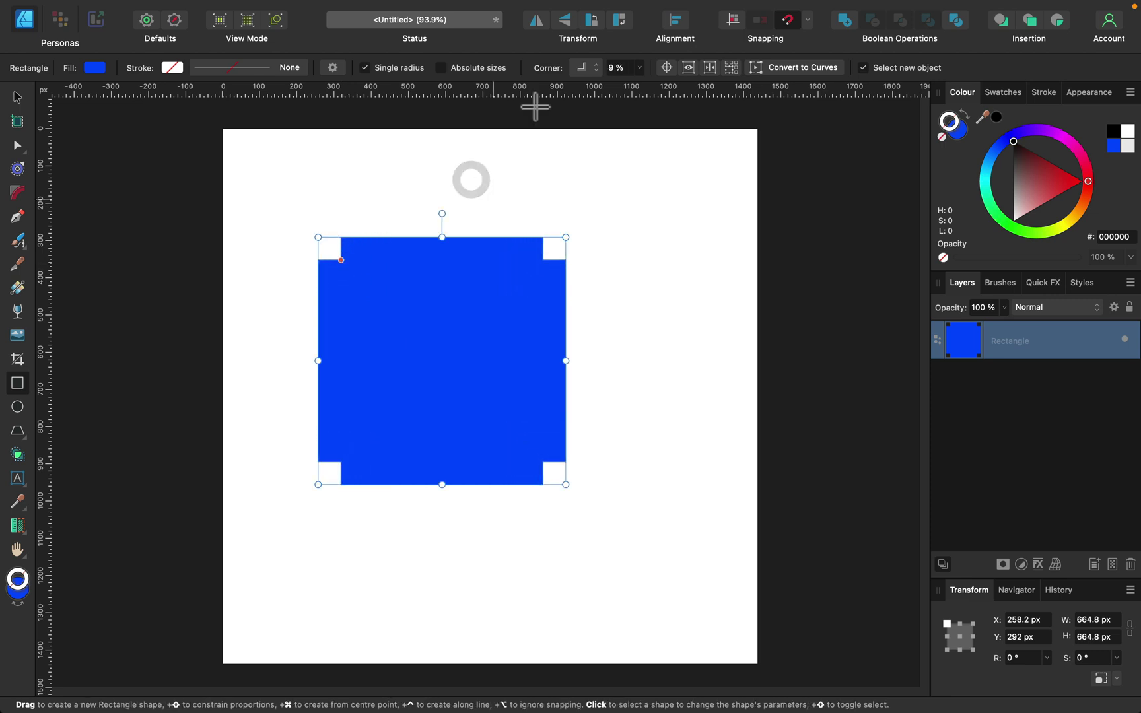
{"action": "left_click", "coordinate": [589, 67]}
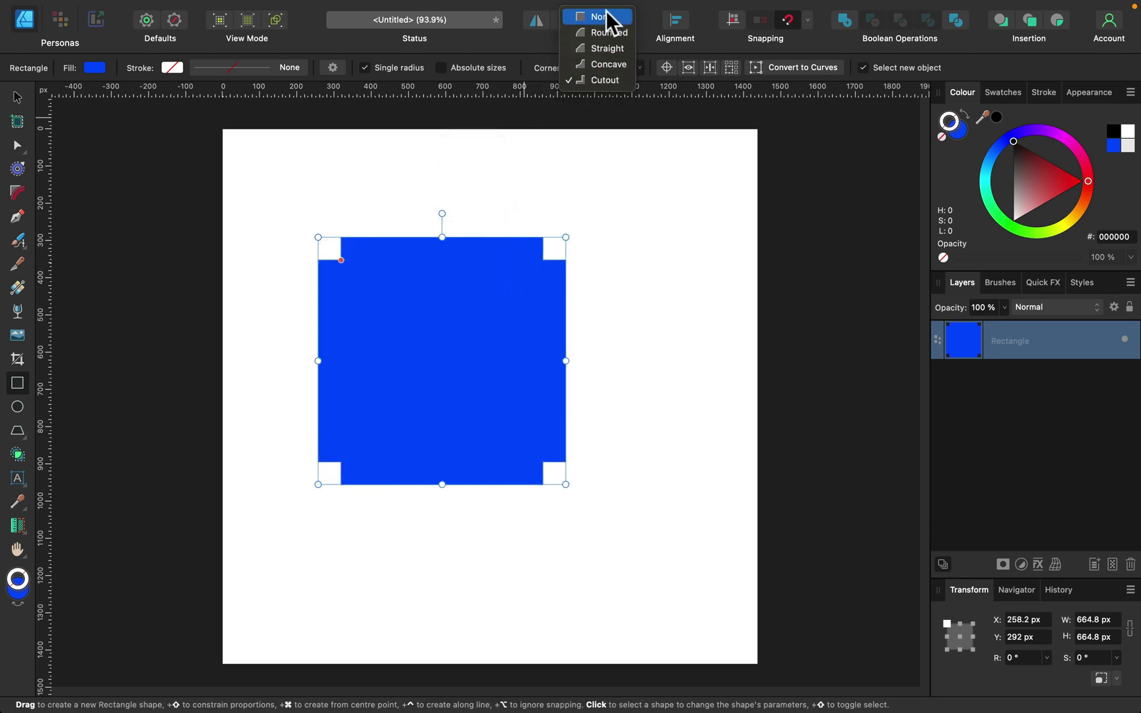
{"action": "left_click", "coordinate": [602, 32]}
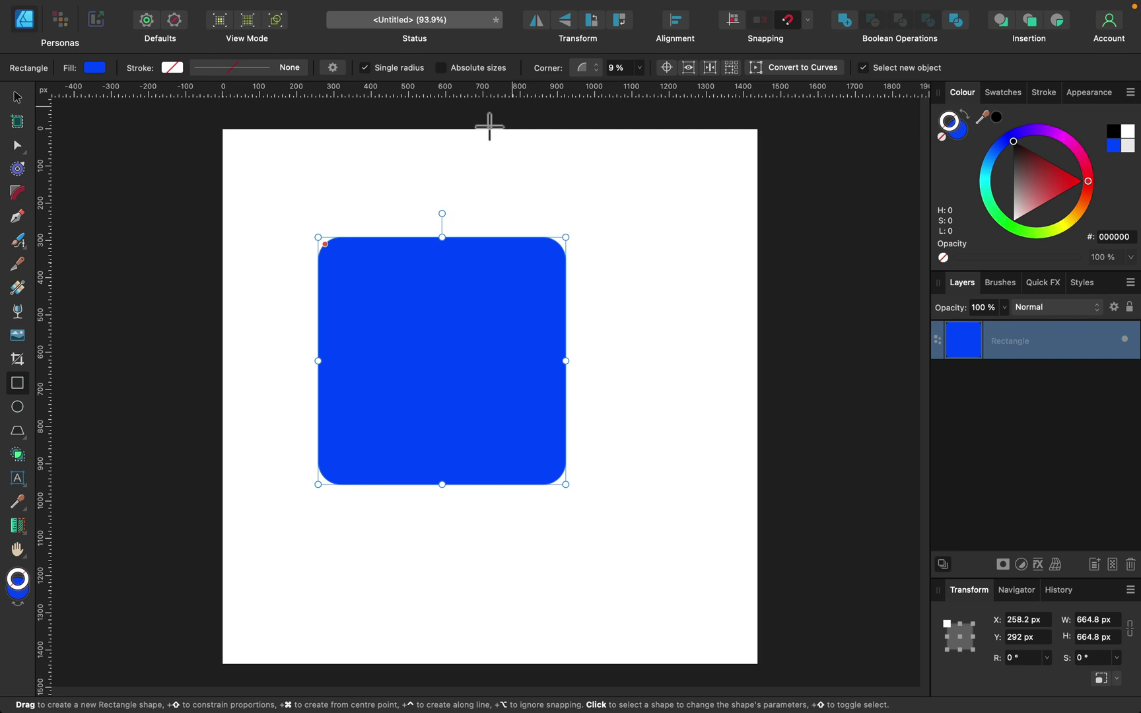
Delete the rounded square and draw a 626.6 × 353.2 px blue rectangle with sharp corners.
{"action": "left_click", "coordinate": [17, 98]}
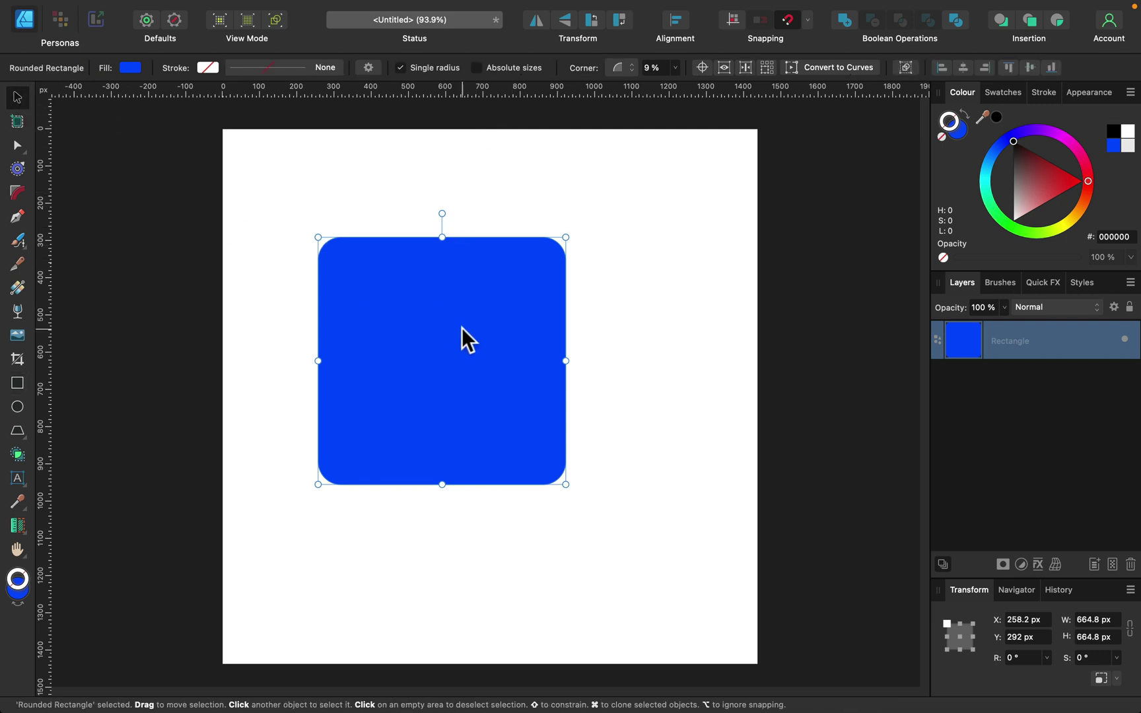
{"action": "key", "text": "BackSpace"}
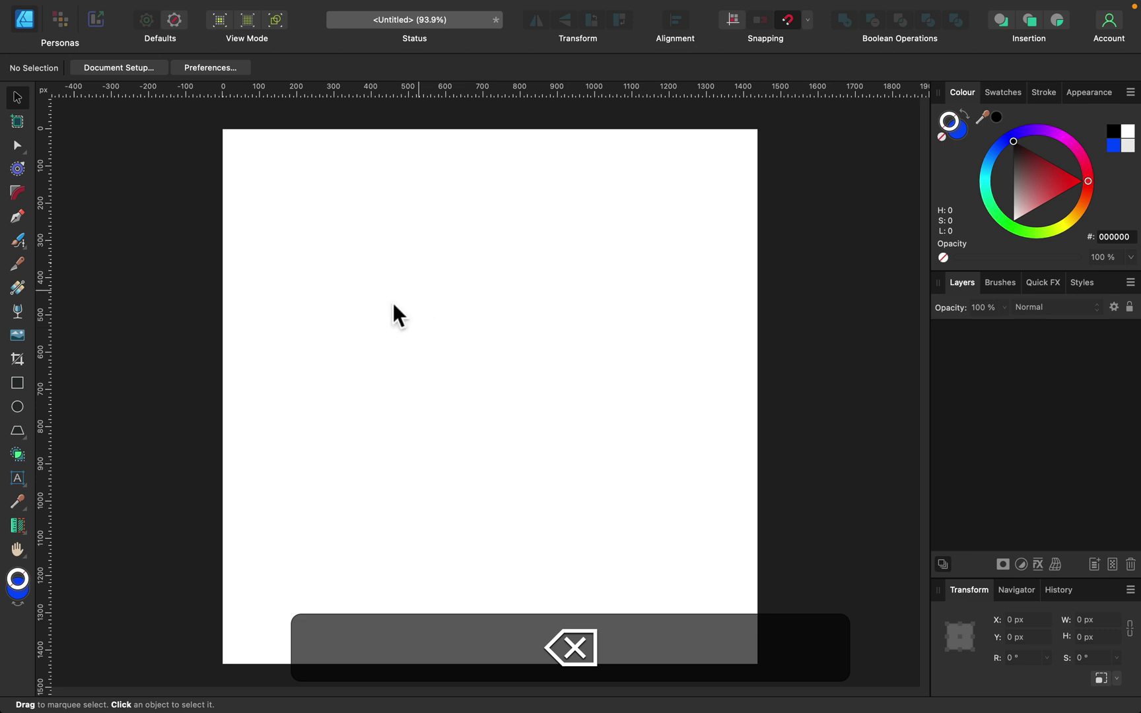
{"action": "left_click", "coordinate": [18, 383]}
{"action": "left_click_drag", "start_coordinate": [375, 265], "coordinate": [608, 397]}
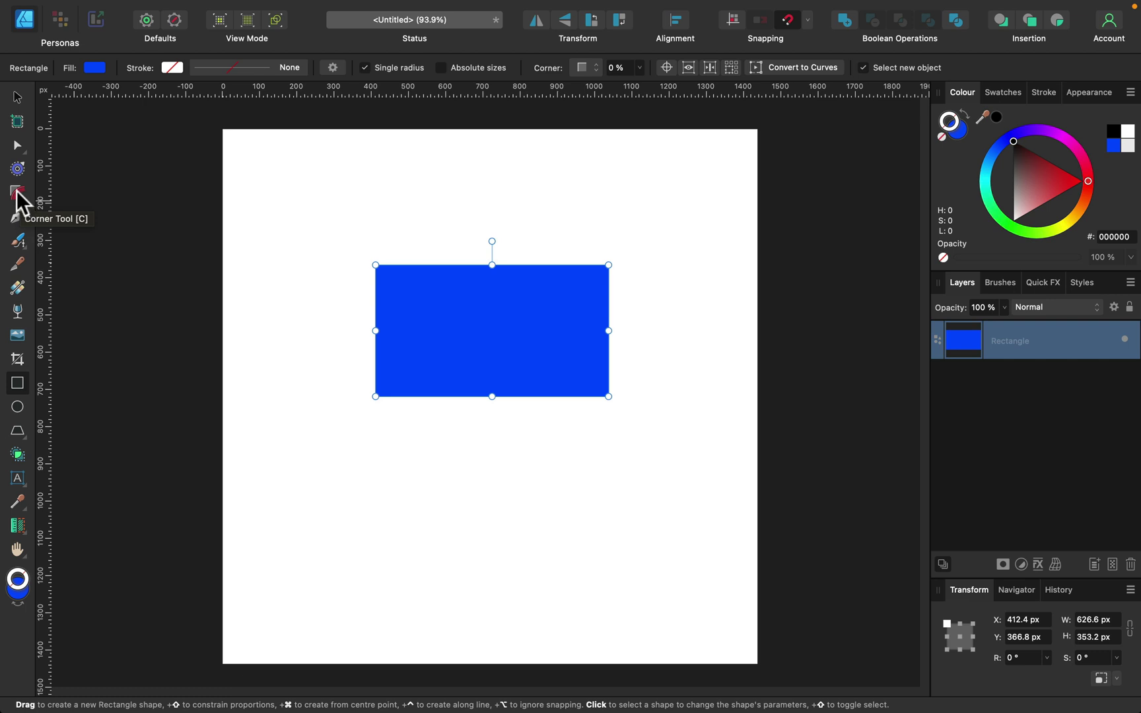
Drag the top-left corner round, then try moving its node and undo it.
{"action": "left_click", "coordinate": [18, 194]}
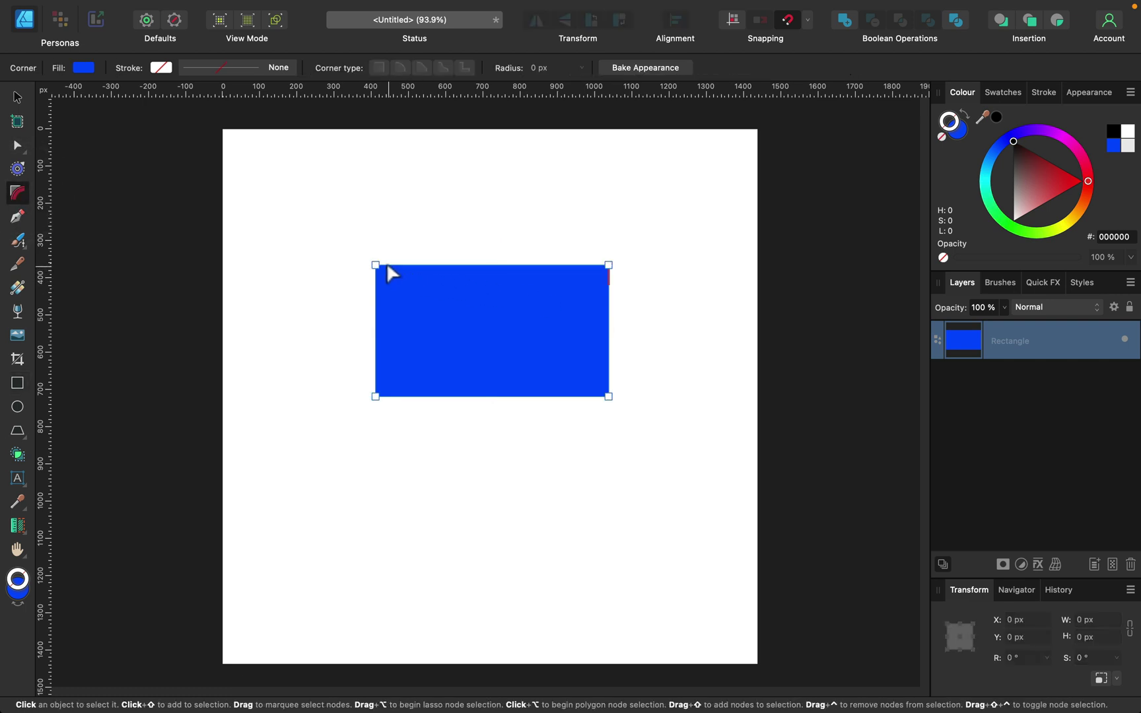
{"action": "left_click_drag", "start_coordinate": [378, 270], "coordinate": [477, 338]}
{"action": "key", "text": "a"}
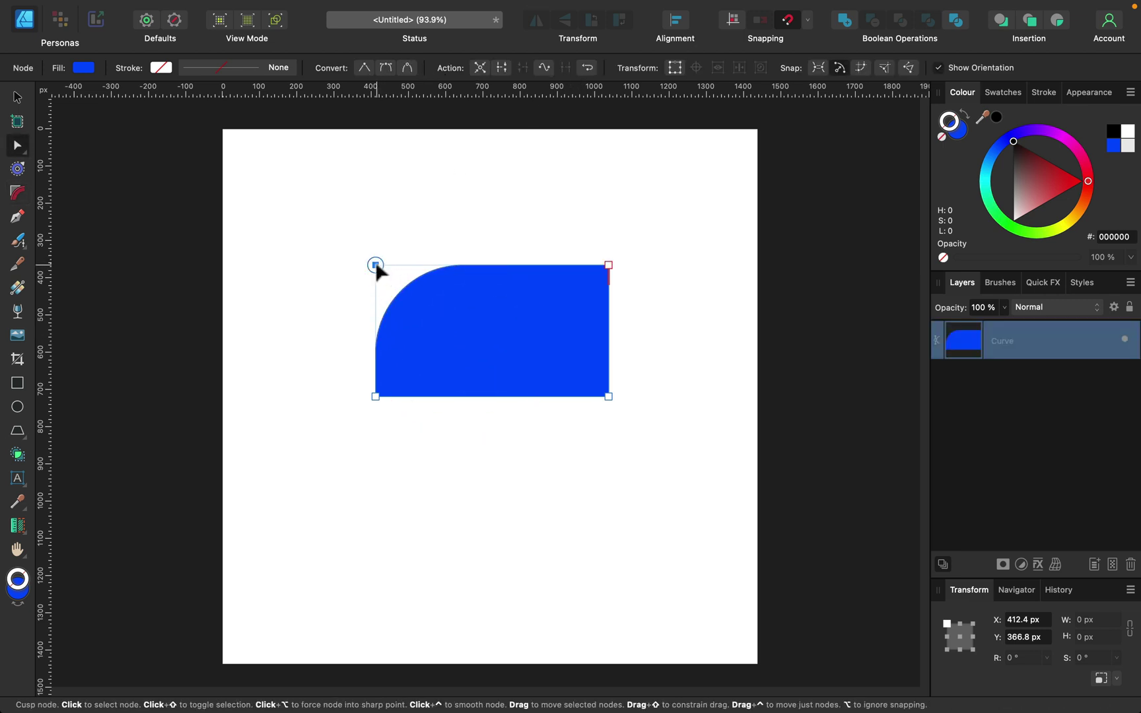
{"action": "left_click", "coordinate": [376, 265]}
{"action": "left_click_drag", "start_coordinate": [375, 266], "coordinate": [400, 283]}
{"action": "key", "text": "super+z"}
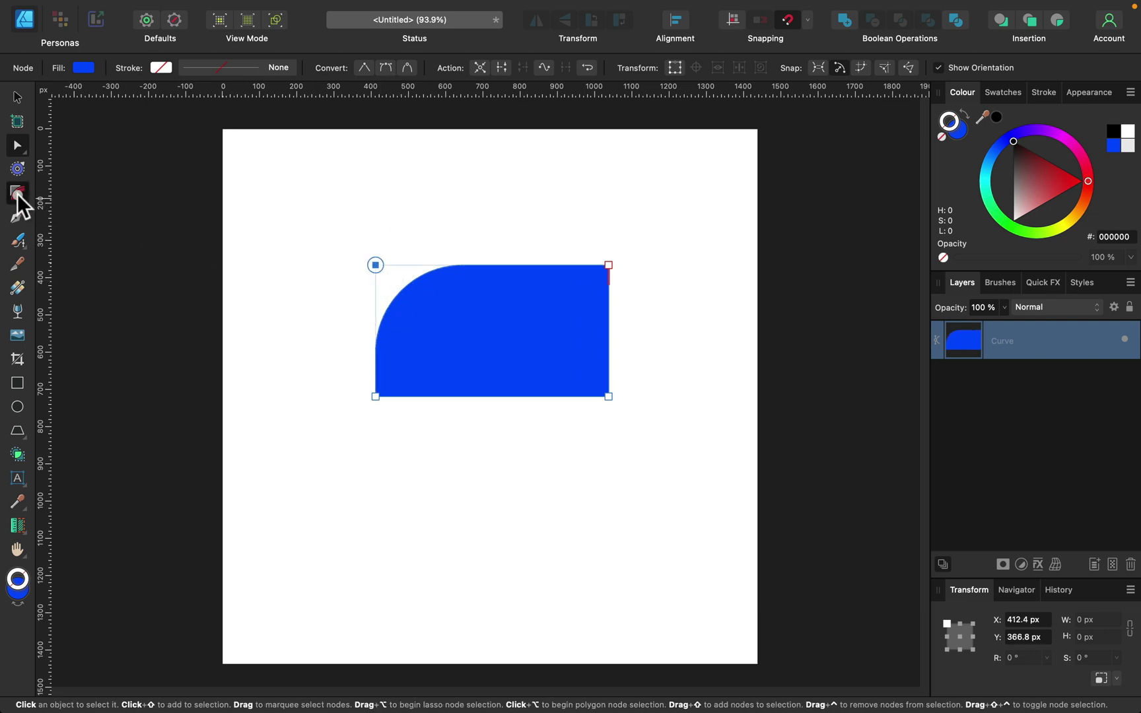
Set the top-left corner radius to exactly 150 px.
{"action": "left_click", "coordinate": [17, 192]}
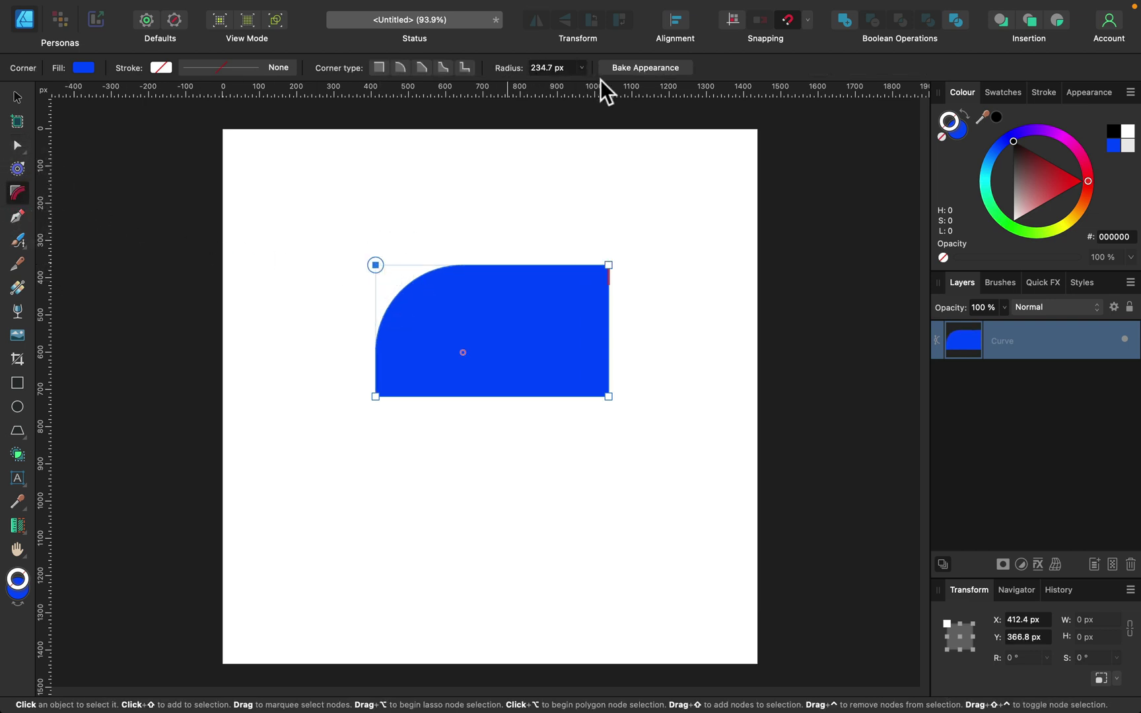
{"action": "left_click", "coordinate": [582, 68]}
{"action": "left_click_drag", "start_coordinate": [580, 81], "coordinate": [553, 82]}
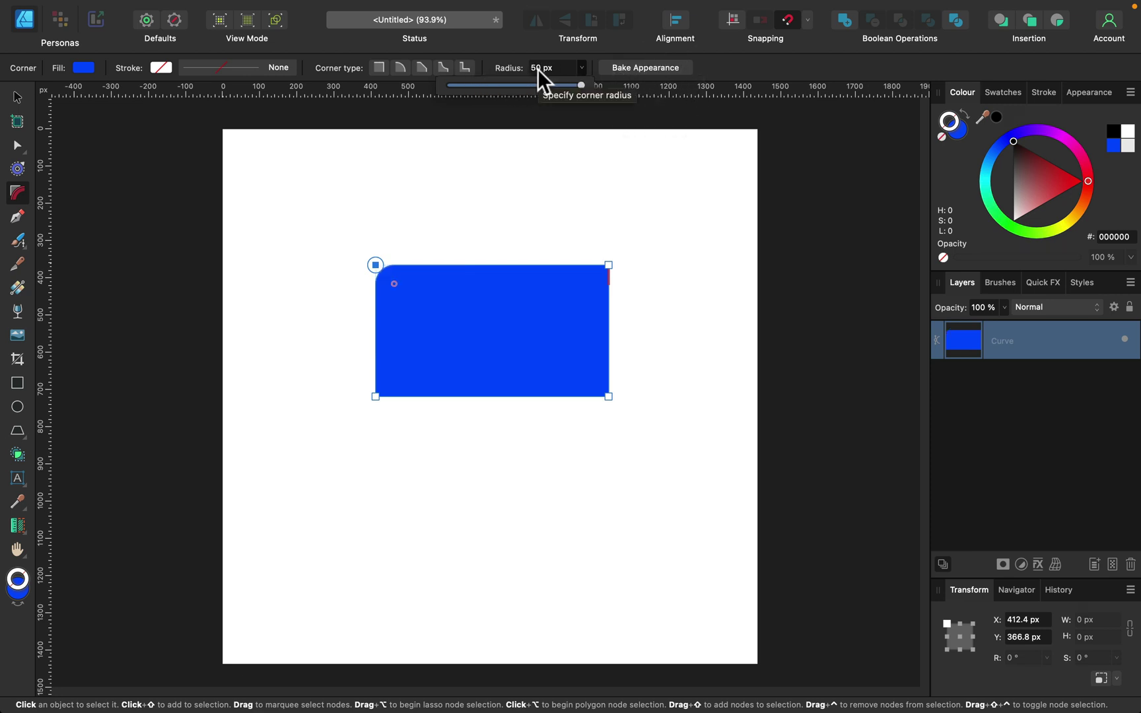
{"action": "left_click", "coordinate": [563, 67]}
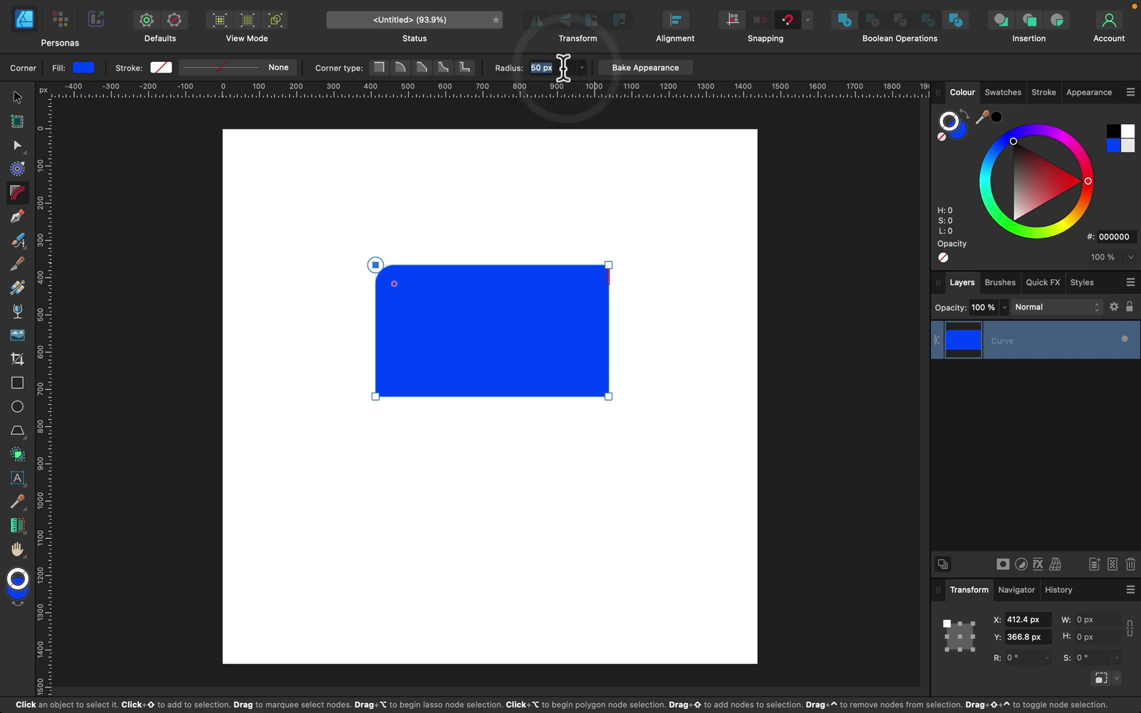
{"action": "type", "text": "1"}
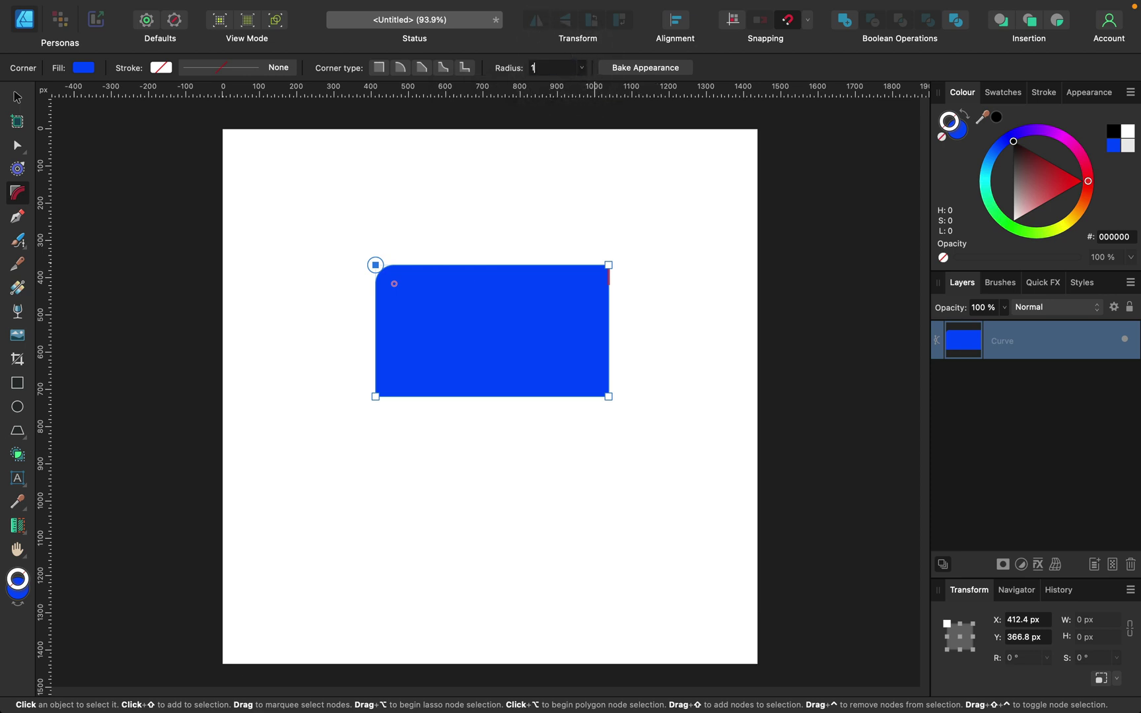
{"action": "type", "text": "50"}
{"action": "key", "text": "Return"}
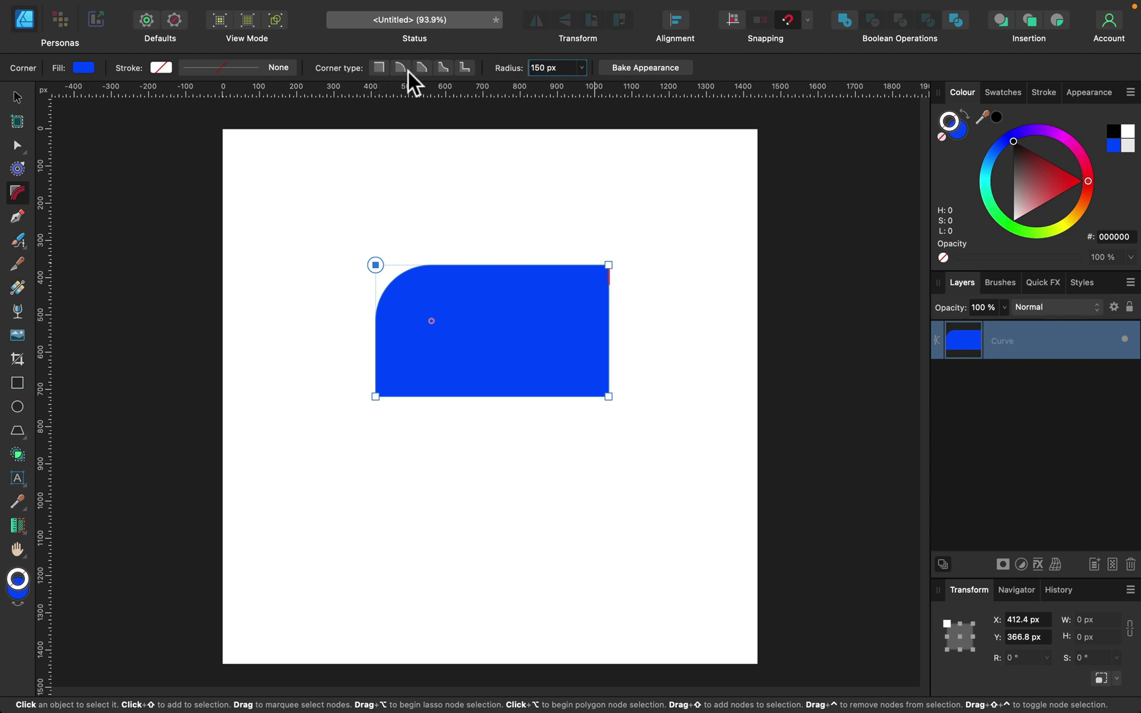
Try chamfered, concave and notched top-left corners, then round the bottom-right to about 149 px.
{"action": "left_click", "coordinate": [424, 72]}
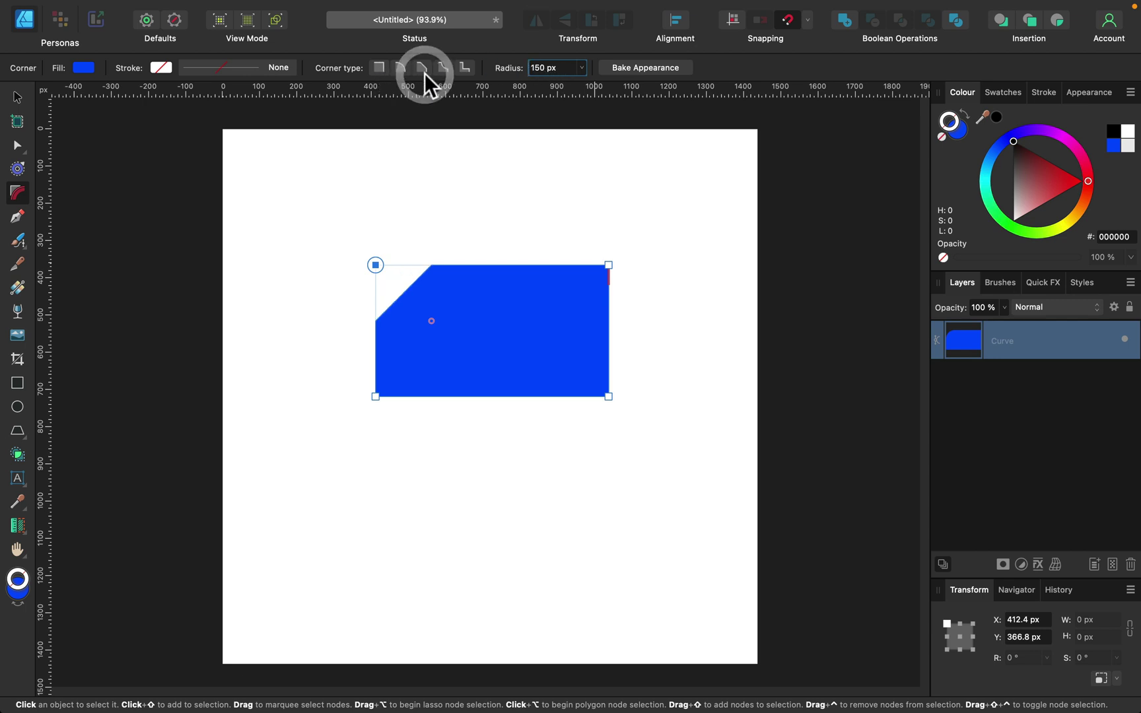
{"action": "left_click", "coordinate": [443, 69]}
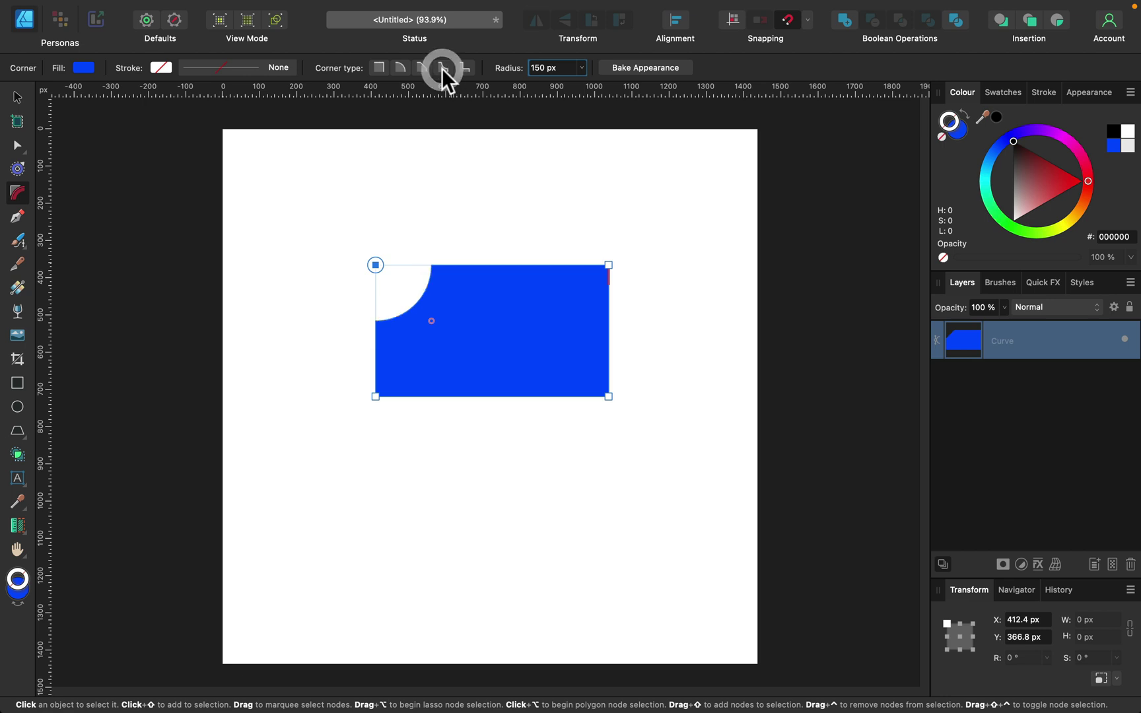
{"action": "left_click", "coordinate": [468, 68]}
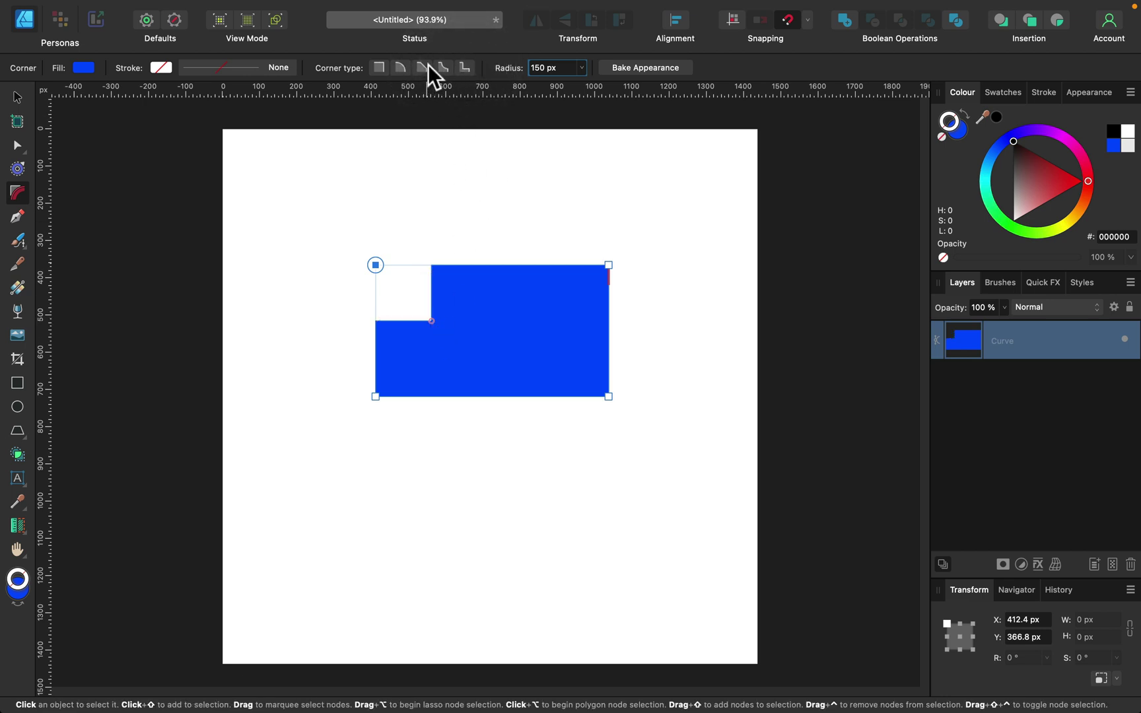
{"action": "left_click", "coordinate": [445, 69]}
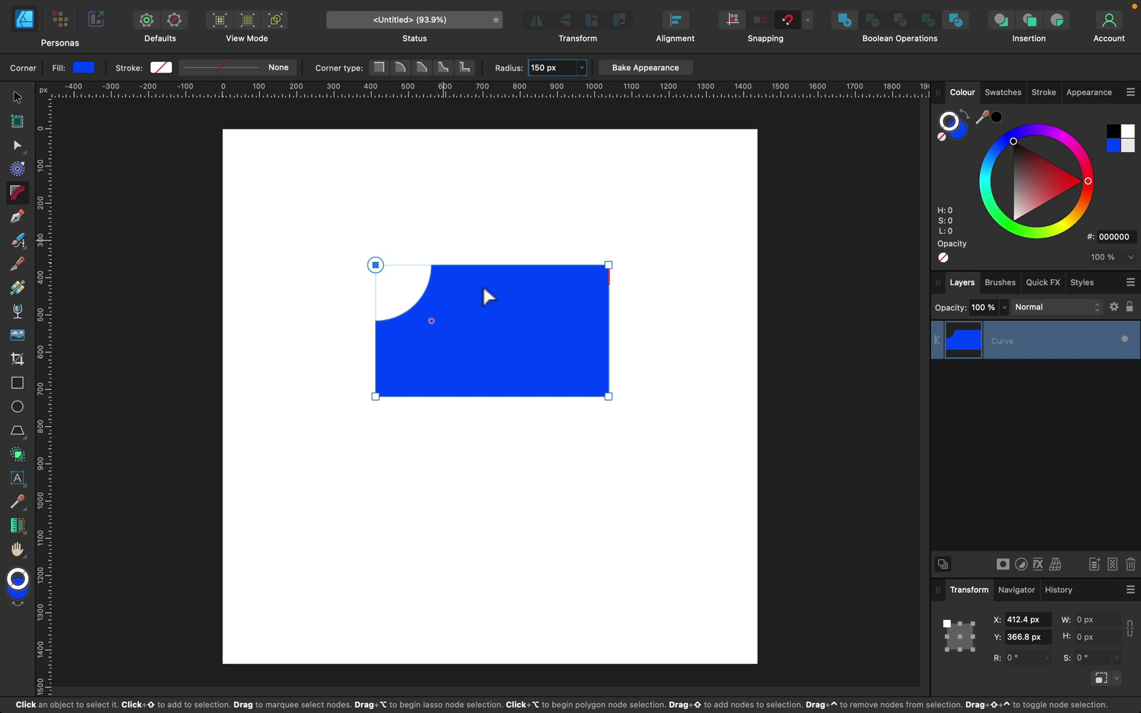
{"action": "left_click", "coordinate": [609, 397]}
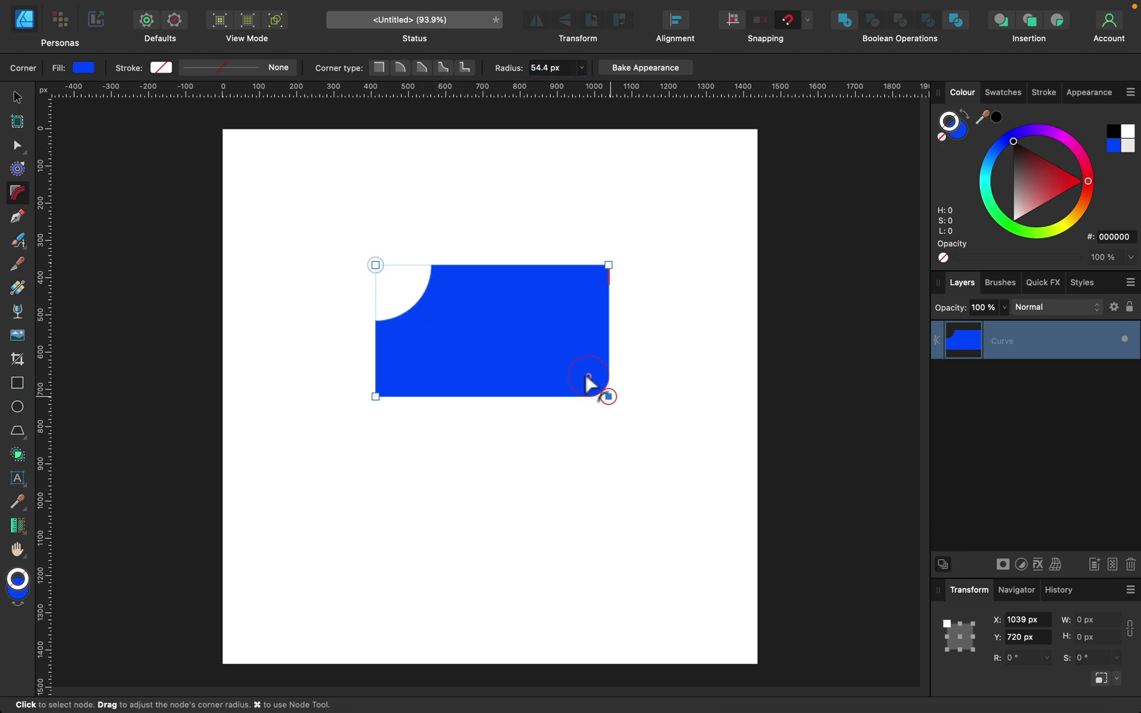
{"action": "left_click_drag", "start_coordinate": [590, 382], "coordinate": [553, 338]}
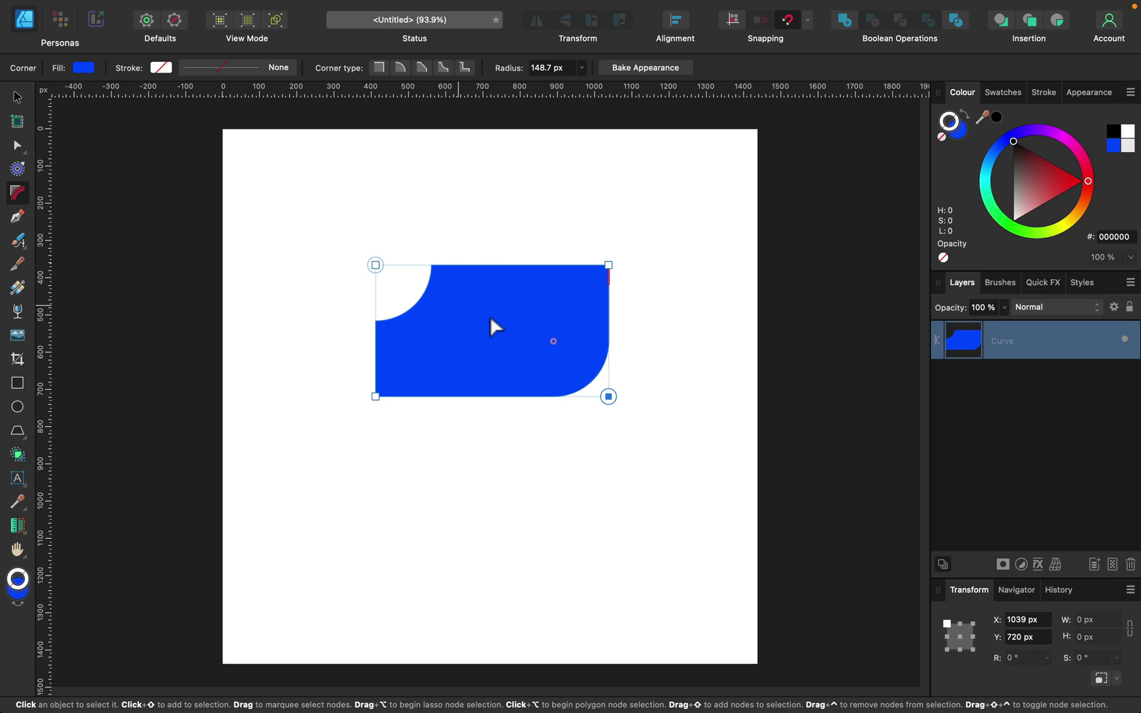
Select the whole blue shape and delete it.
{"action": "left_click", "coordinate": [18, 97]}
{"action": "left_click", "coordinate": [359, 184]}
{"action": "left_click_drag", "start_coordinate": [329, 199], "coordinate": [726, 465]}
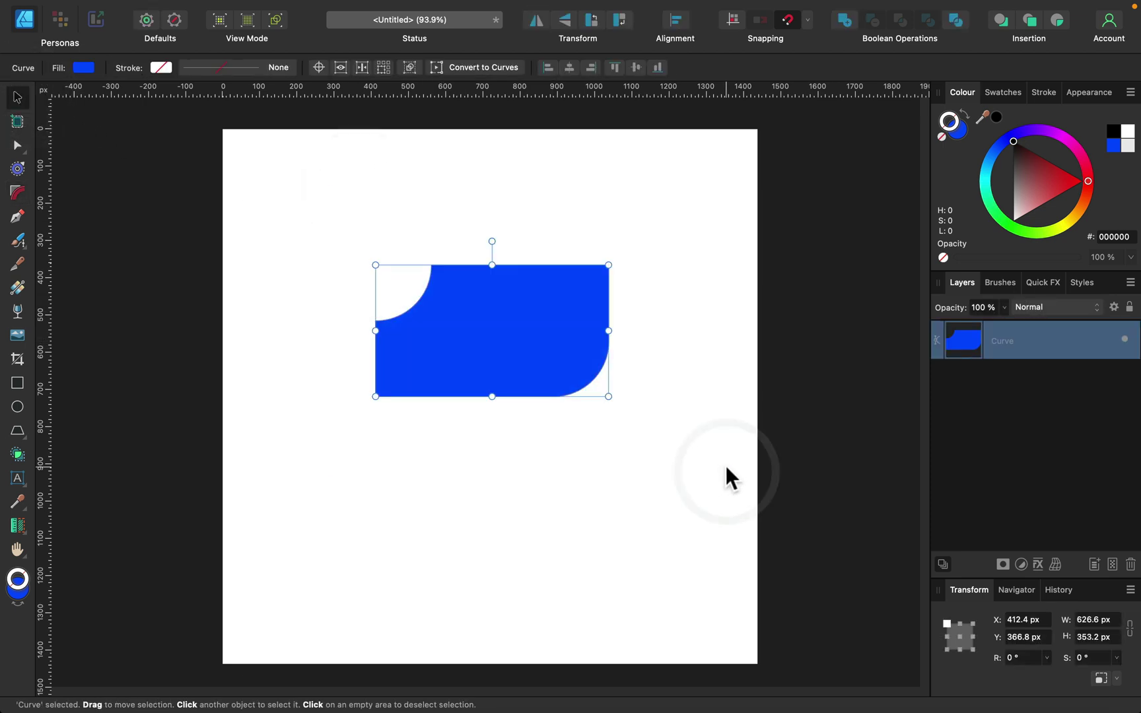
{"action": "key", "text": "BackSpace"}
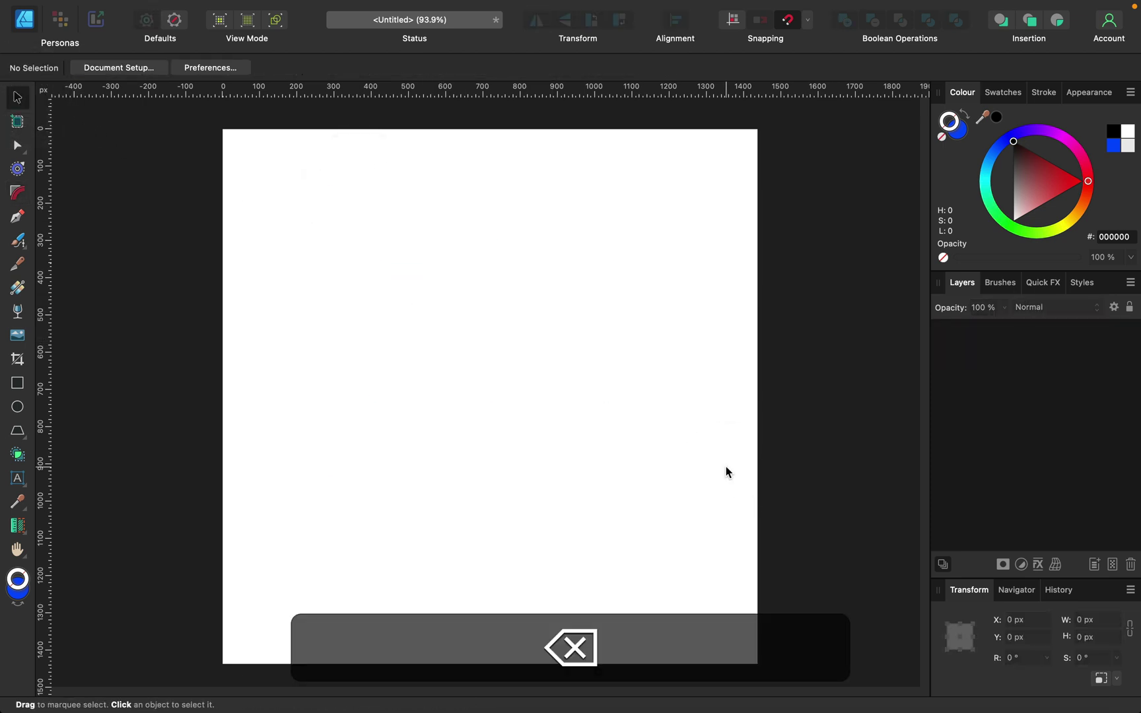
Draw a new blue rectangle and make both top corners concave.
{"action": "left_click", "coordinate": [17, 383]}
{"action": "left_click_drag", "start_coordinate": [401, 245], "coordinate": [561, 453]}
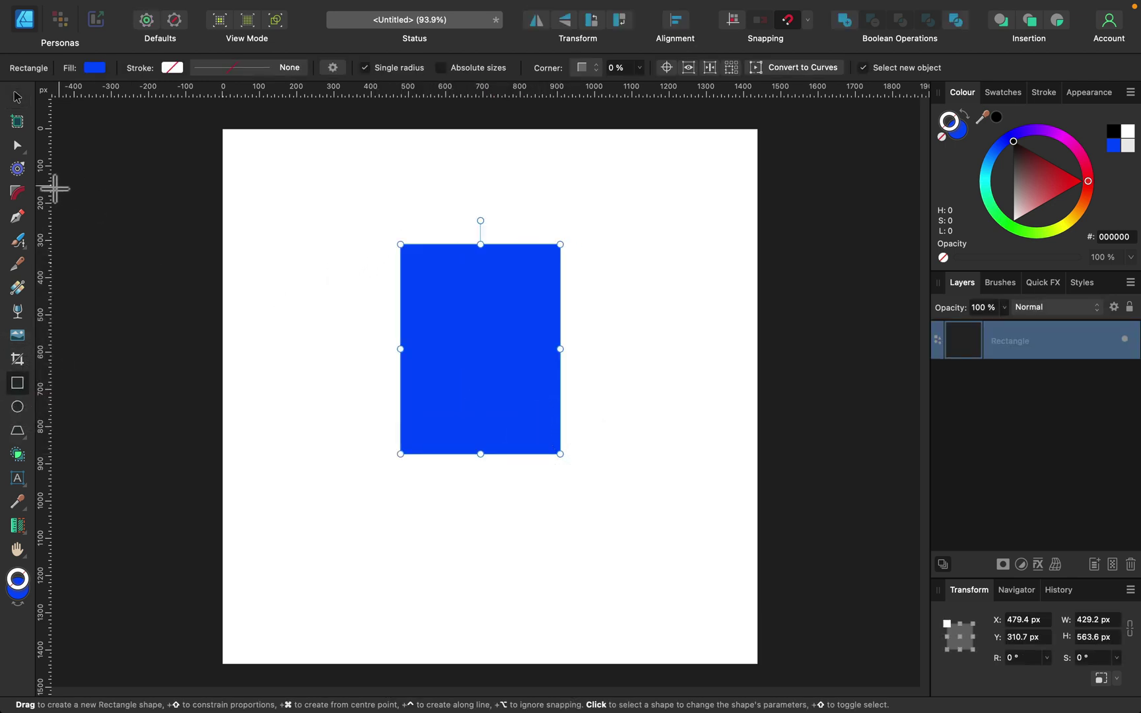
{"action": "left_click", "coordinate": [11, 194]}
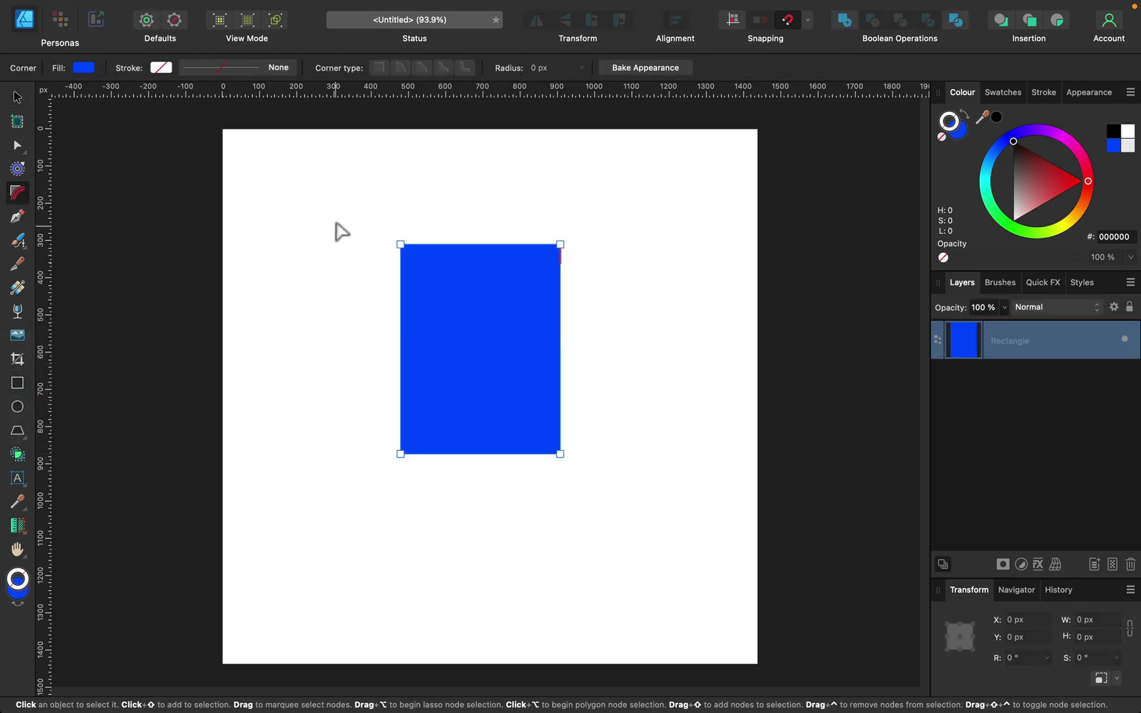
{"action": "left_click_drag", "start_coordinate": [341, 209], "coordinate": [631, 276]}
{"action": "left_click_drag", "start_coordinate": [563, 255], "coordinate": [536, 286]}
{"action": "key", "text": "a"}
{"action": "left_click_drag", "start_coordinate": [360, 209], "coordinate": [636, 275]}
{"action": "left_click", "coordinate": [29, 187]}
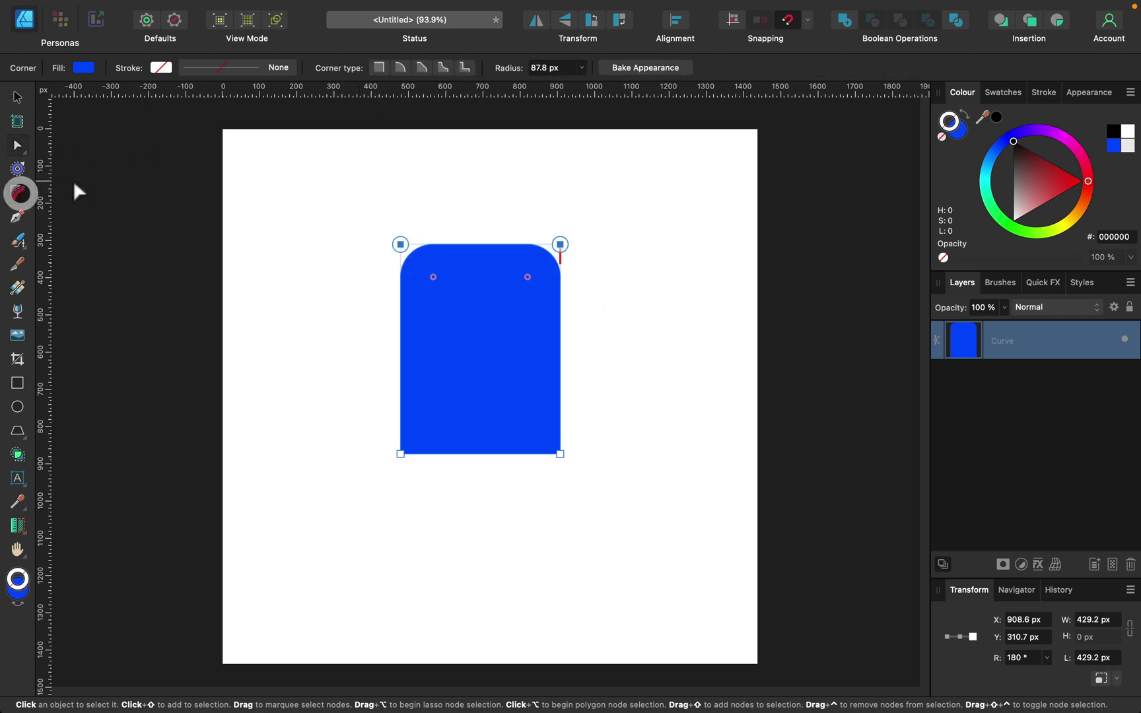
{"action": "left_click", "coordinate": [444, 70]}
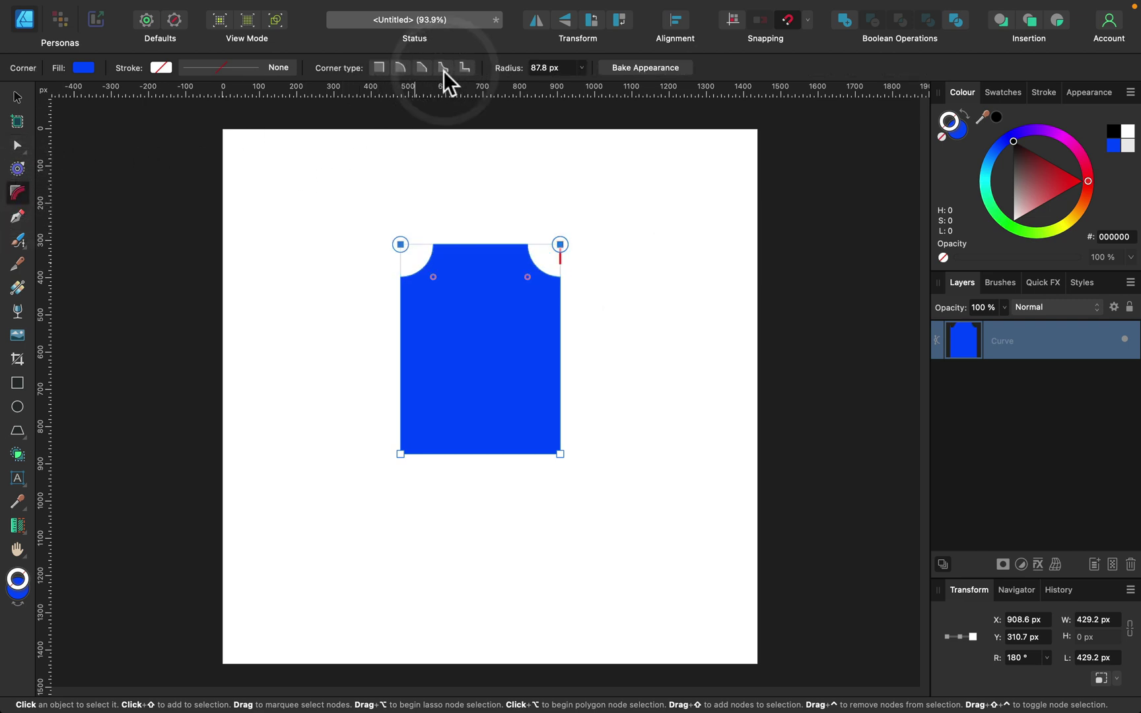
Round the two bottom corners to about 231 px and move the shield up-left.
{"action": "left_click_drag", "start_coordinate": [369, 423], "coordinate": [640, 513]}
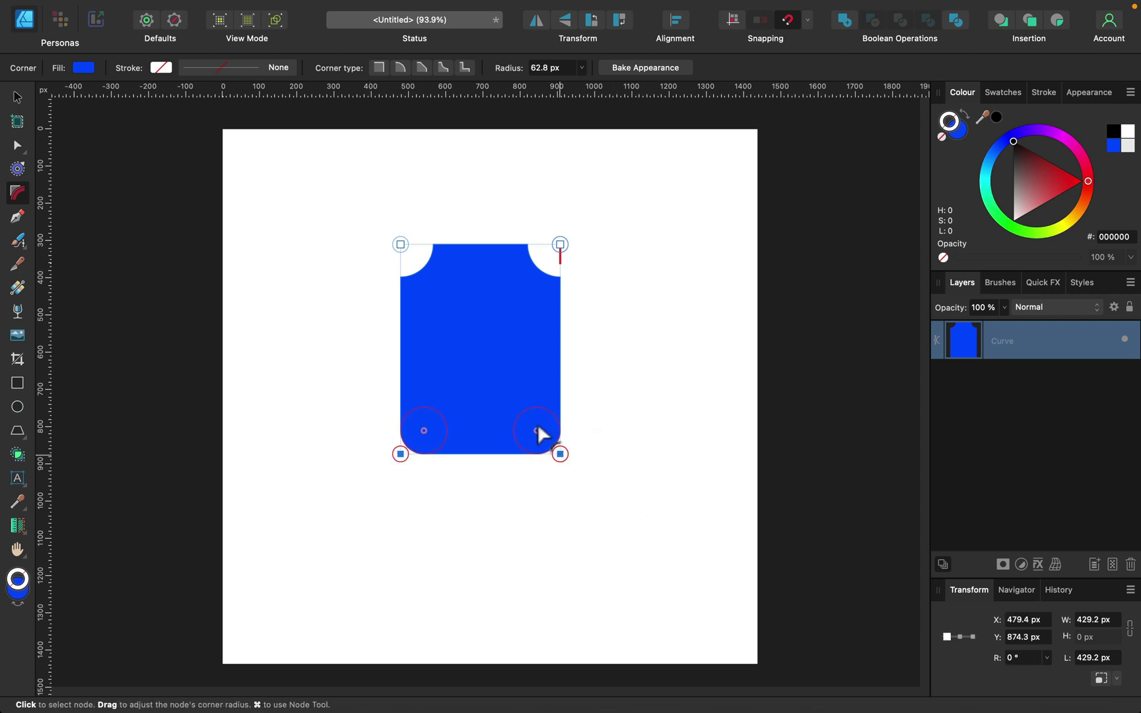
{"action": "left_click_drag", "start_coordinate": [538, 427], "coordinate": [488, 357]}
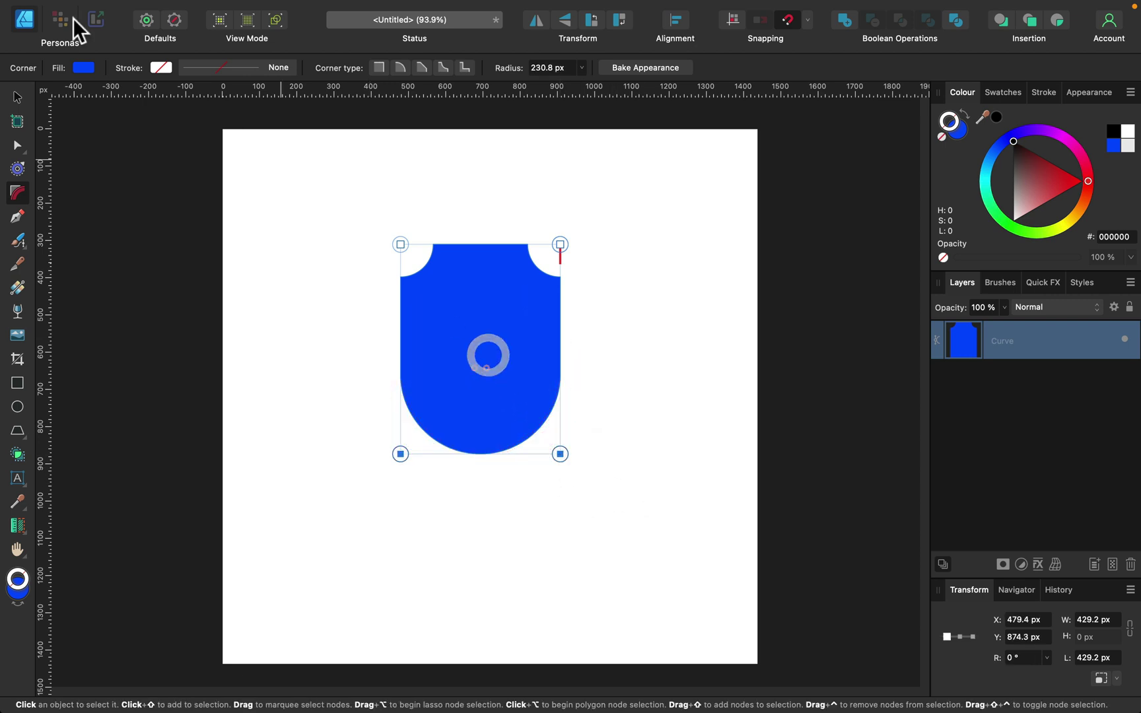
{"action": "left_click", "coordinate": [15, 99]}
{"action": "left_click", "coordinate": [435, 195]}
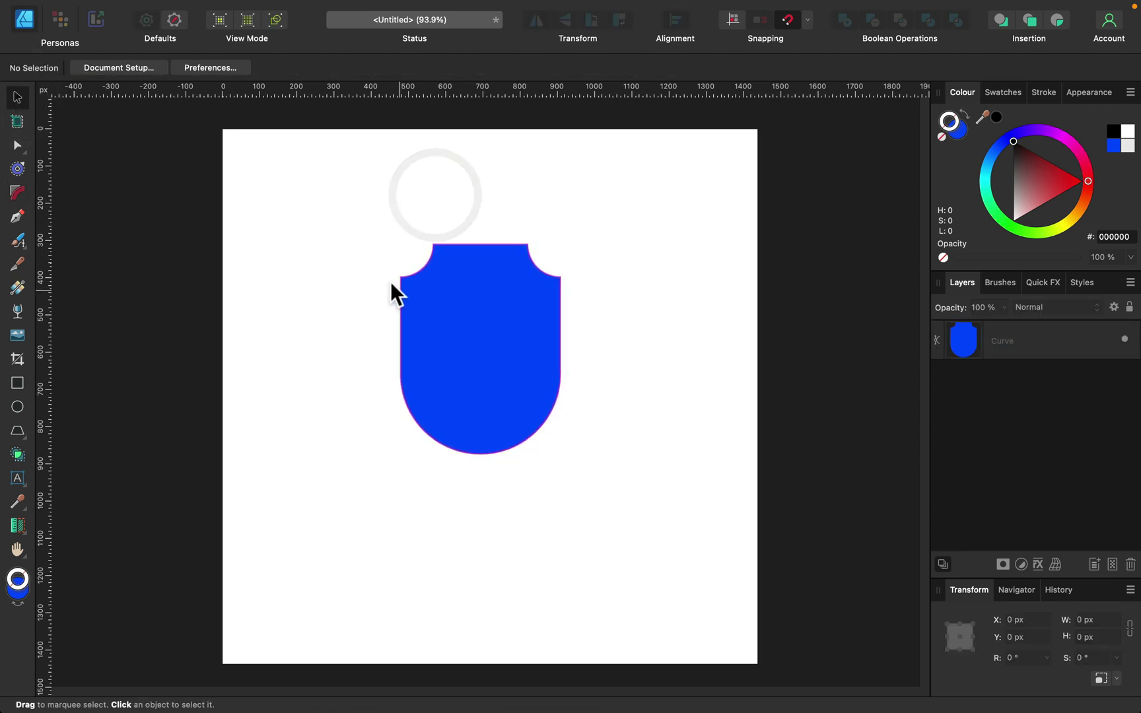
{"action": "left_click_drag", "start_coordinate": [525, 386], "coordinate": [523, 339]}
{"action": "left_click", "coordinate": [669, 381]}
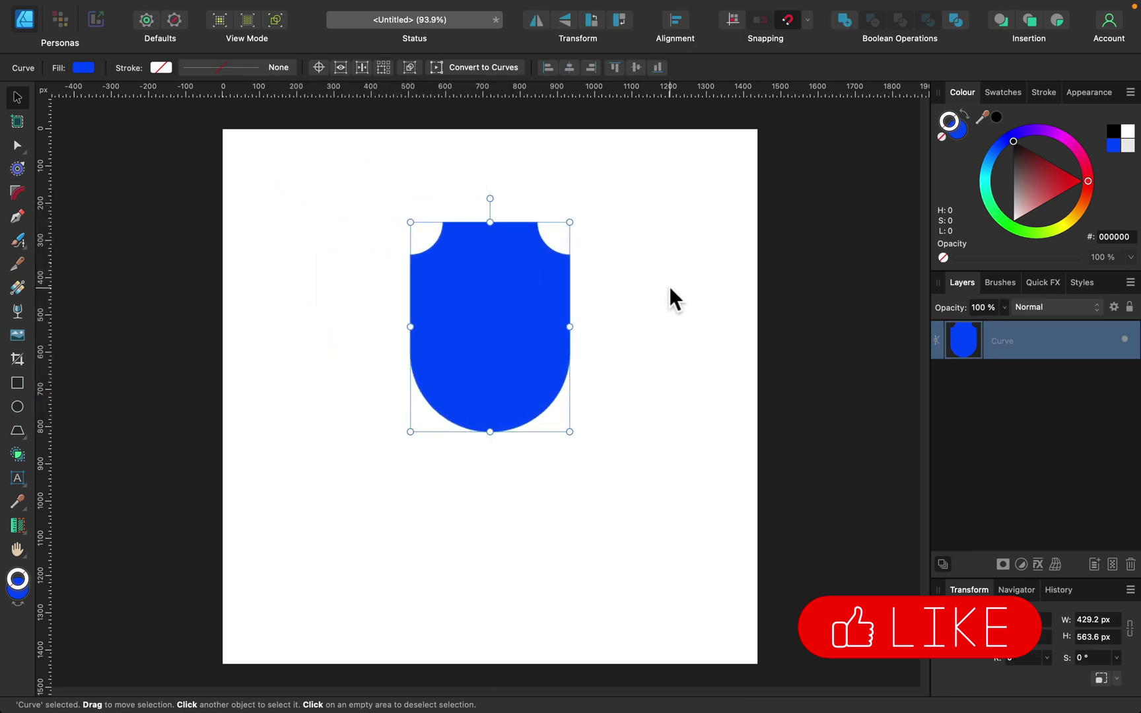
Move the shield top-left and draw a blue triangle beside it, rotated to point right.
{"action": "left_click_drag", "start_coordinate": [519, 332], "coordinate": [370, 289]}
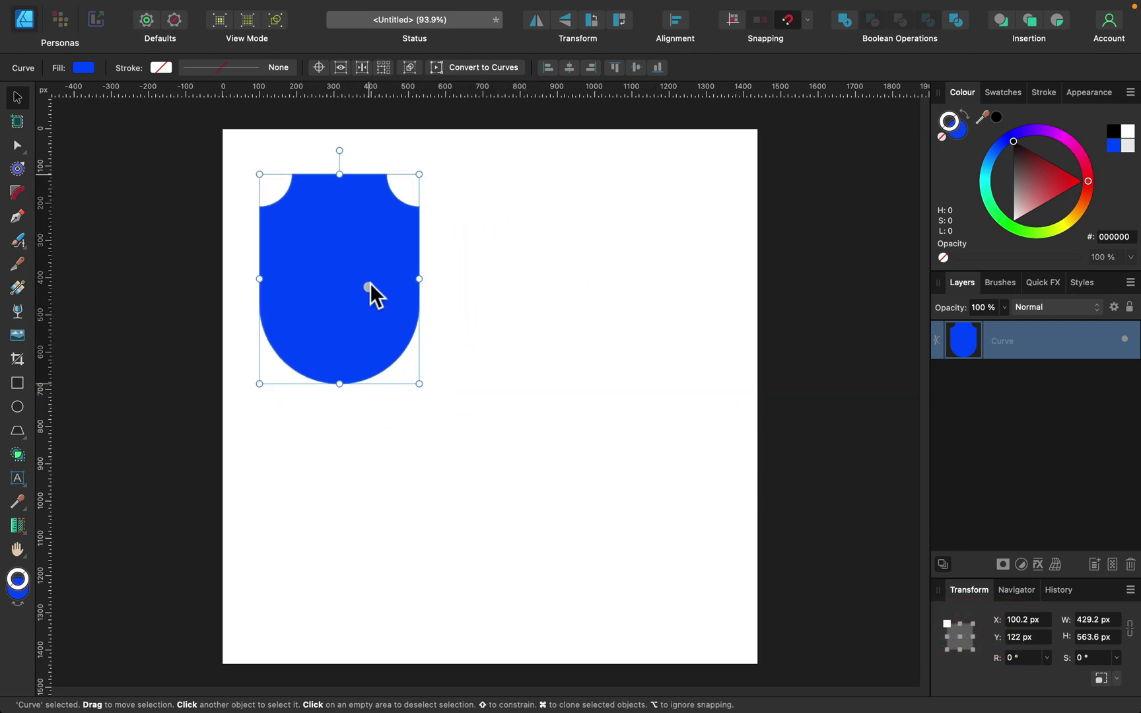
{"action": "left_click", "coordinate": [18, 435]}
{"action": "left_click", "coordinate": [87, 375]}
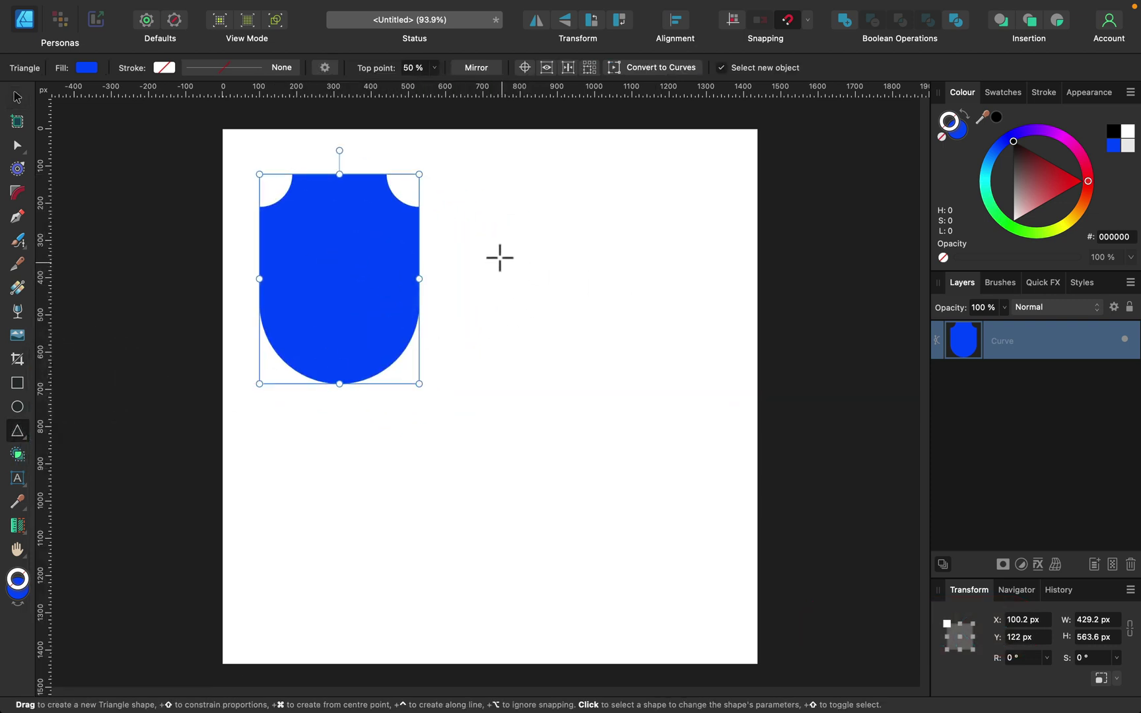
{"action": "left_click_drag", "start_coordinate": [499, 256], "coordinate": [660, 438]}
{"action": "key", "text": "shift"}
{"action": "left_click_drag", "start_coordinate": [584, 233], "coordinate": [711, 346]}
Round all three triangle corners to about 50 px, then try and undo moving the right node.
{"action": "left_click", "coordinate": [17, 192]}
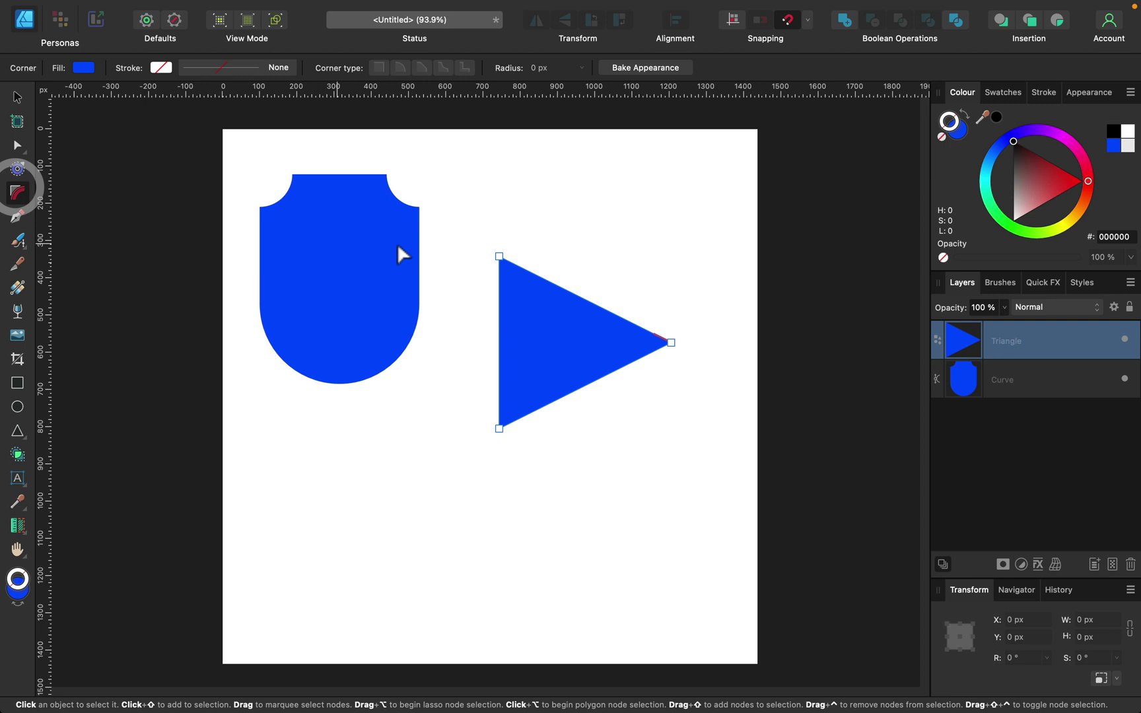
{"action": "left_click_drag", "start_coordinate": [455, 204], "coordinate": [727, 496]}
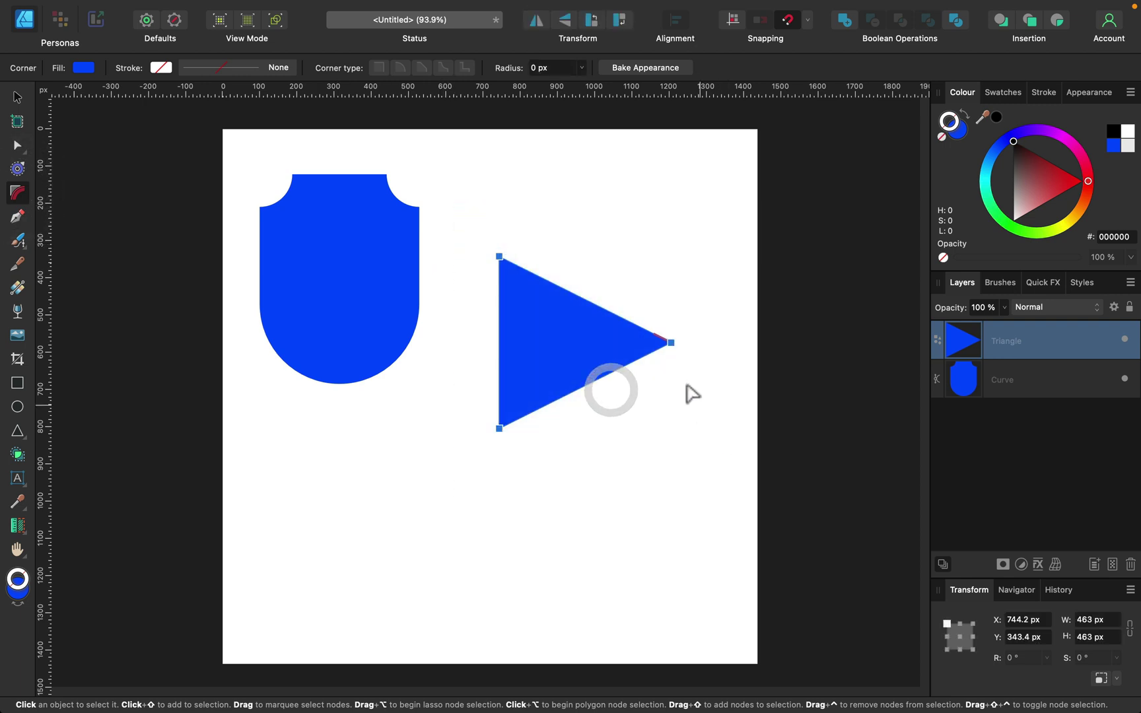
{"action": "left_click_drag", "start_coordinate": [667, 344], "coordinate": [621, 345]}
{"action": "key", "text": "a"}
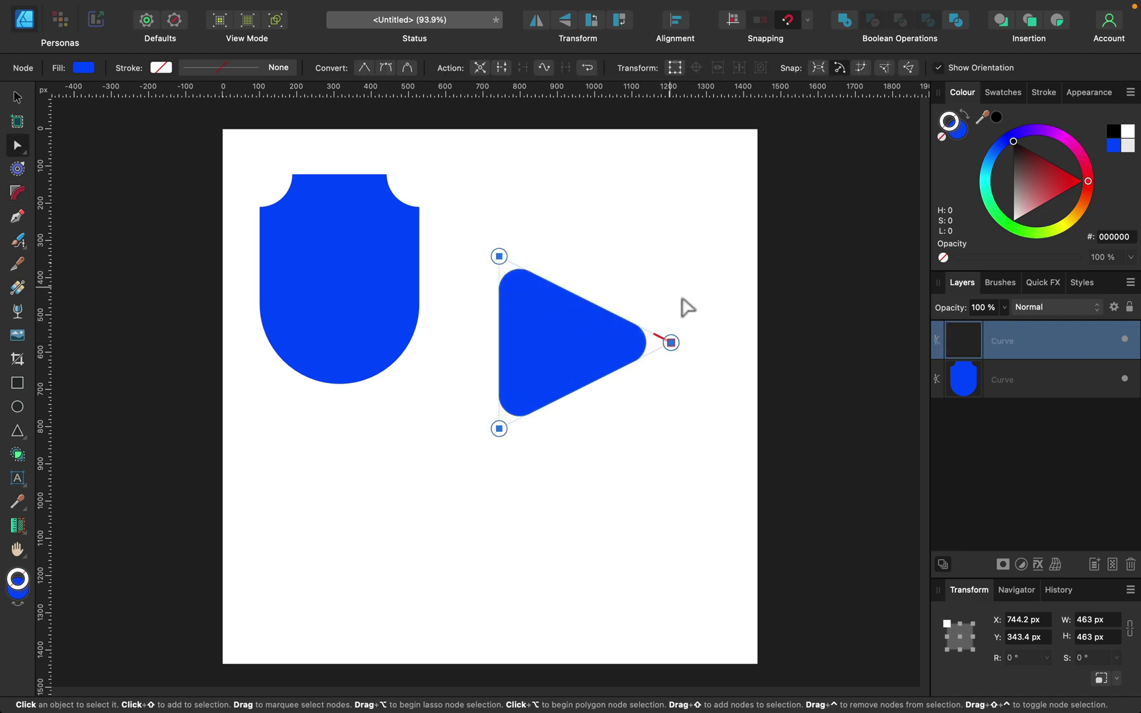
{"action": "left_click", "coordinate": [671, 343]}
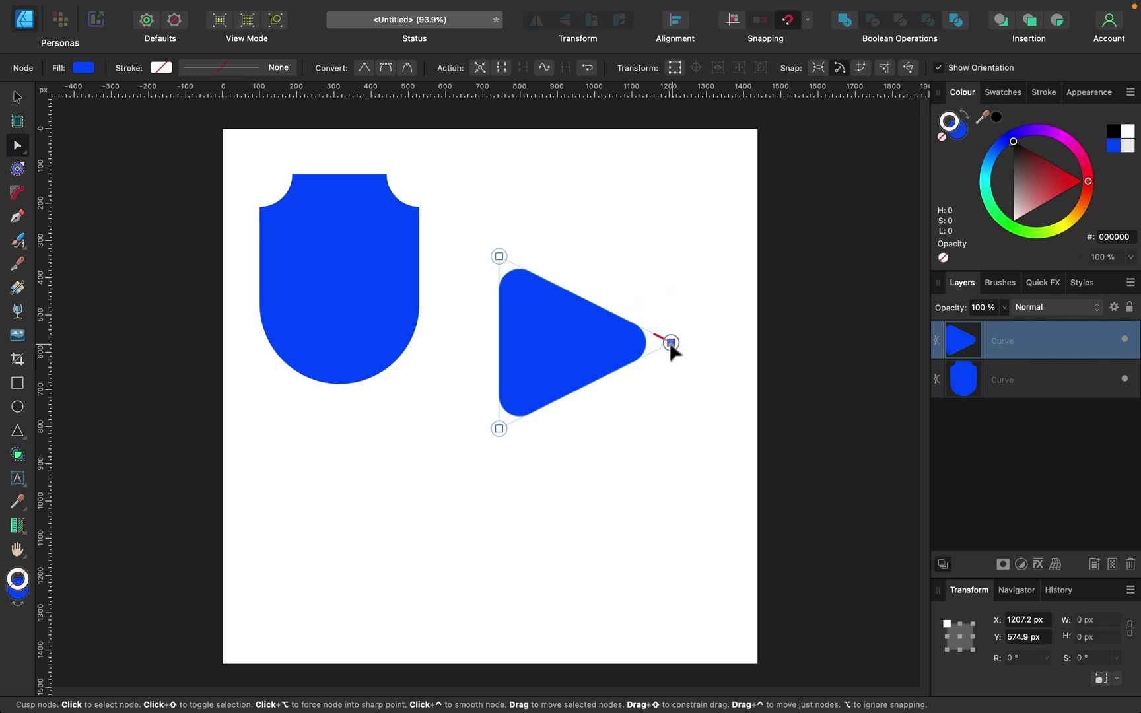
{"action": "mouse_move", "coordinate": [671, 343]}
{"action": "left_mouse_down"}
{"action": "mouse_move", "coordinate": [624, 344]}
{"action": "mouse_move", "coordinate": [714, 339]}
{"action": "mouse_move", "coordinate": [687, 350]}
{"action": "left_mouse_up"}
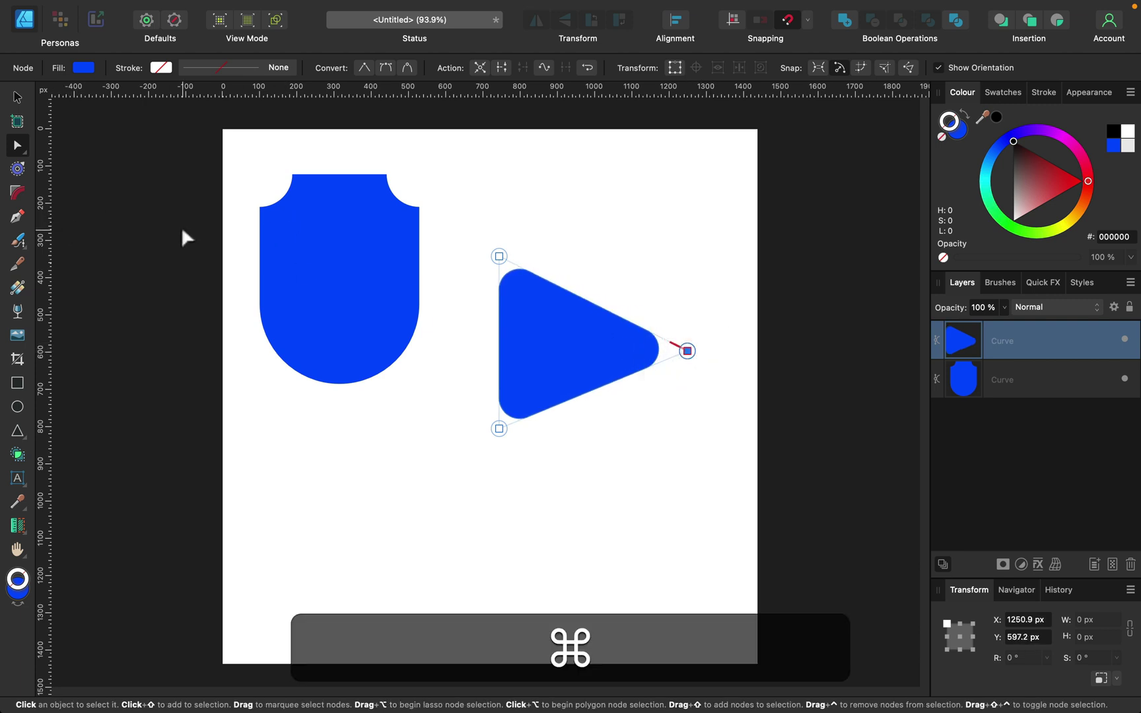
{"action": "key", "text": "super+z"}
Round the triangle's right corner into a half-disc of about 143.8 px.
{"action": "left_click", "coordinate": [18, 192]}
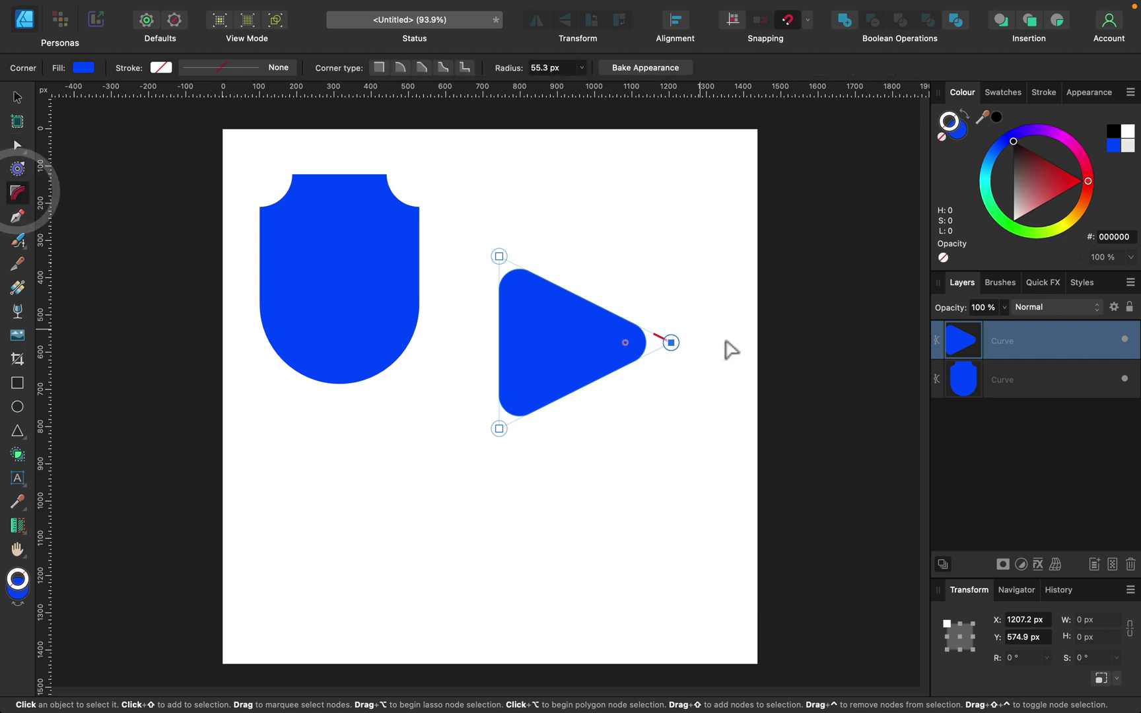
{"action": "left_click_drag", "start_coordinate": [671, 343], "coordinate": [552, 351]}
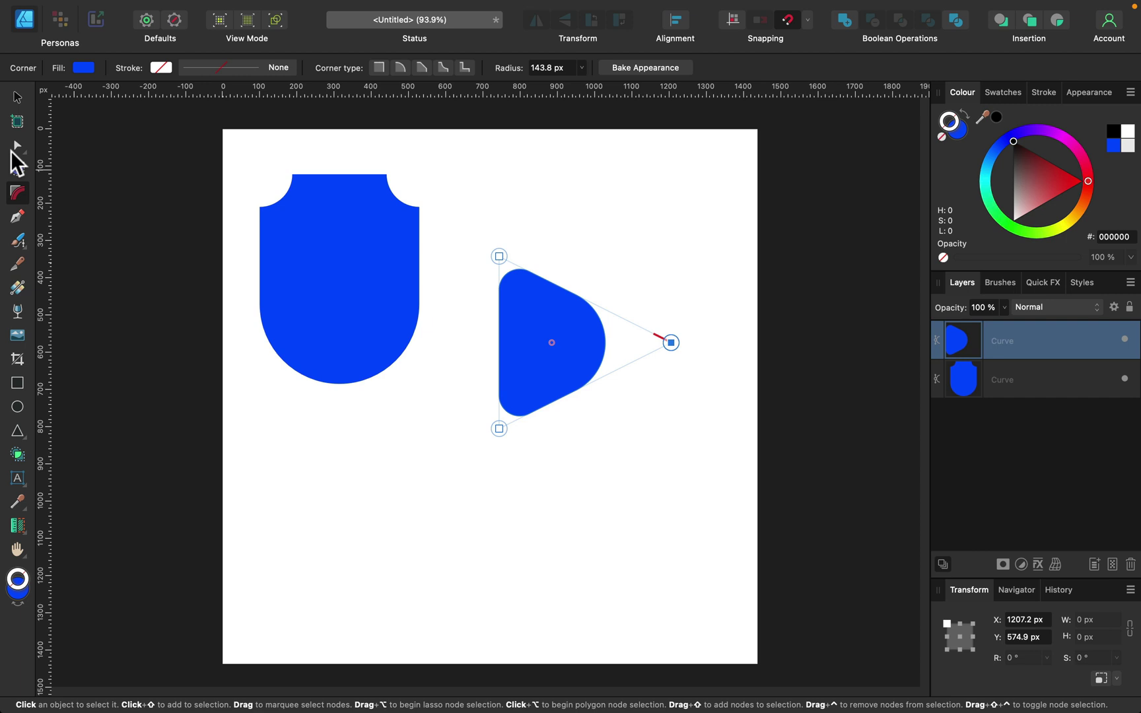
{"action": "left_click", "coordinate": [499, 257]}
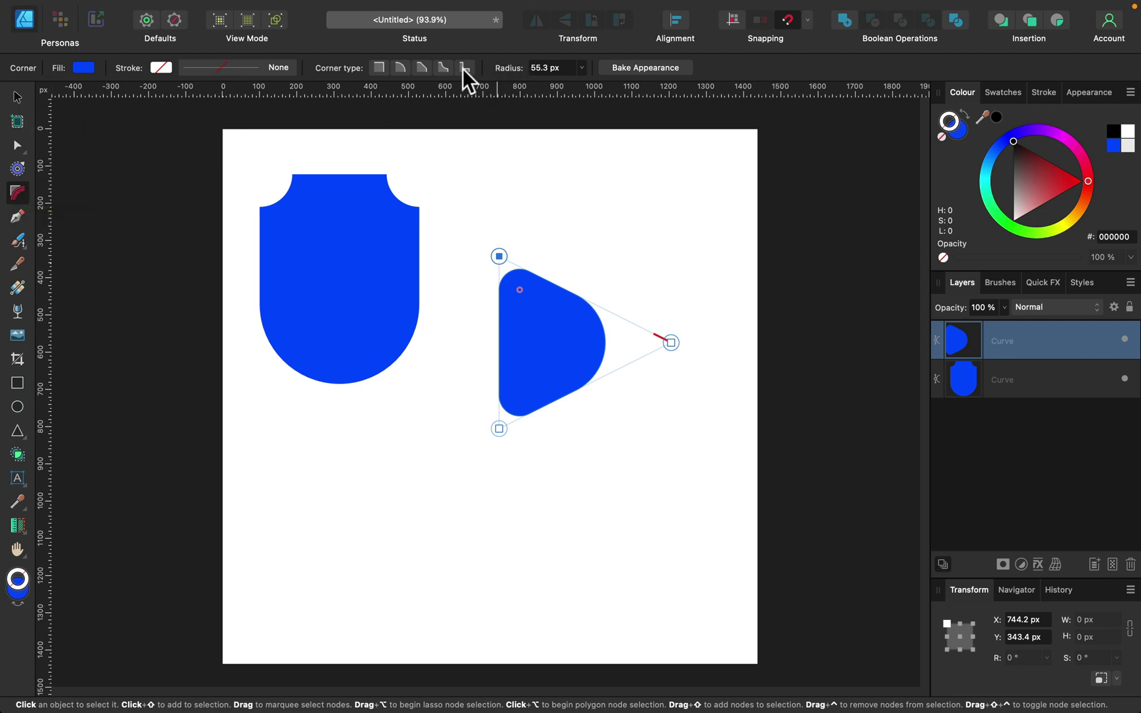
Move the rounded D-shape up and to the left.
{"action": "left_click", "coordinate": [17, 97]}
{"action": "left_click", "coordinate": [484, 191]}
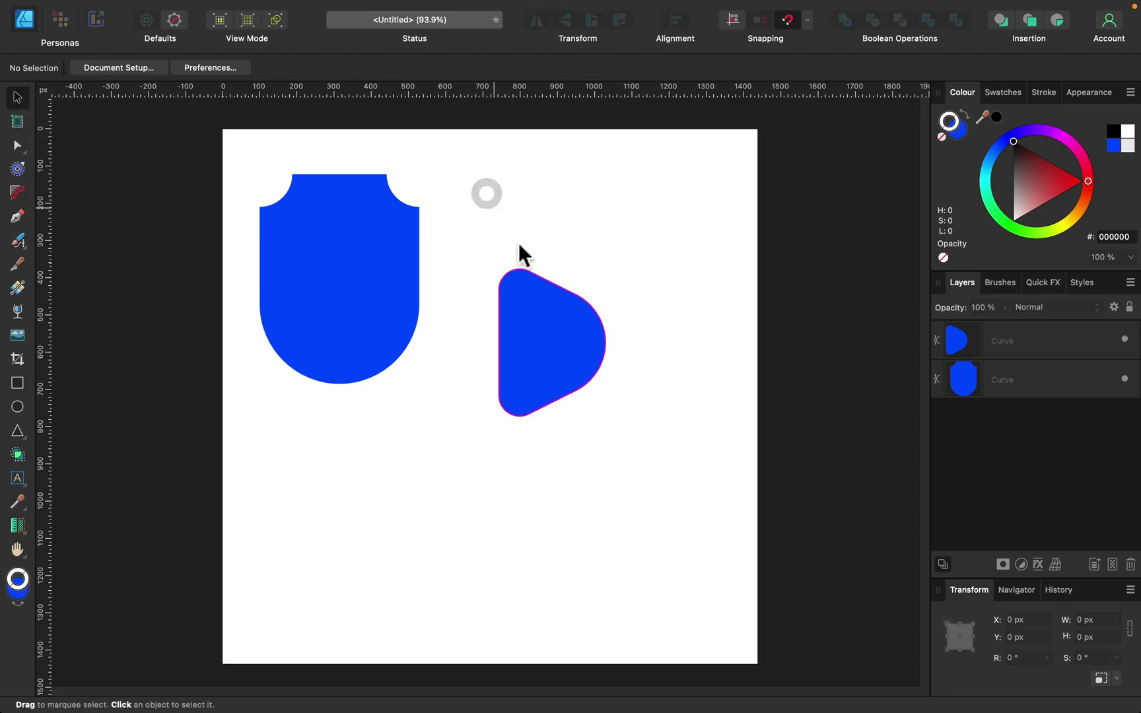
{"action": "left_click_drag", "start_coordinate": [575, 344], "coordinate": [548, 274]}
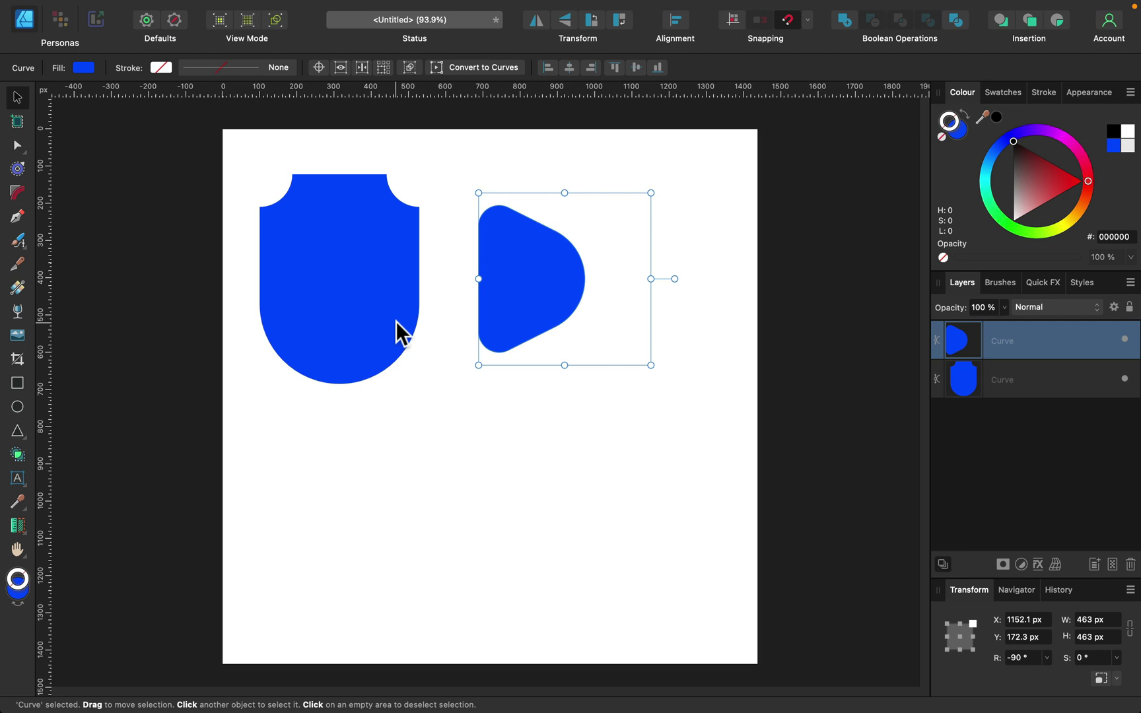
{"action": "key", "text": "BackSpace"}
{"action": "key", "text": "BackSpace"}
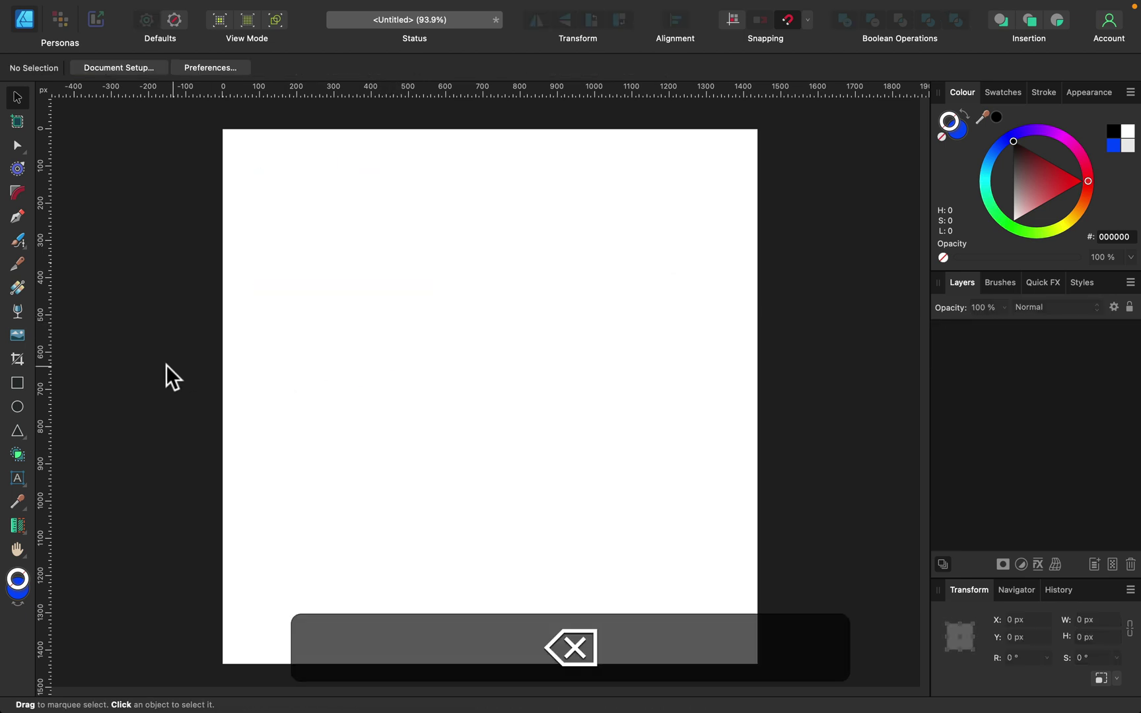
{"action": "left_click", "coordinate": [18, 383]}
{"action": "left_click_drag", "start_coordinate": [390, 225], "coordinate": [598, 428]}
{"action": "left_click", "coordinate": [591, 68]}
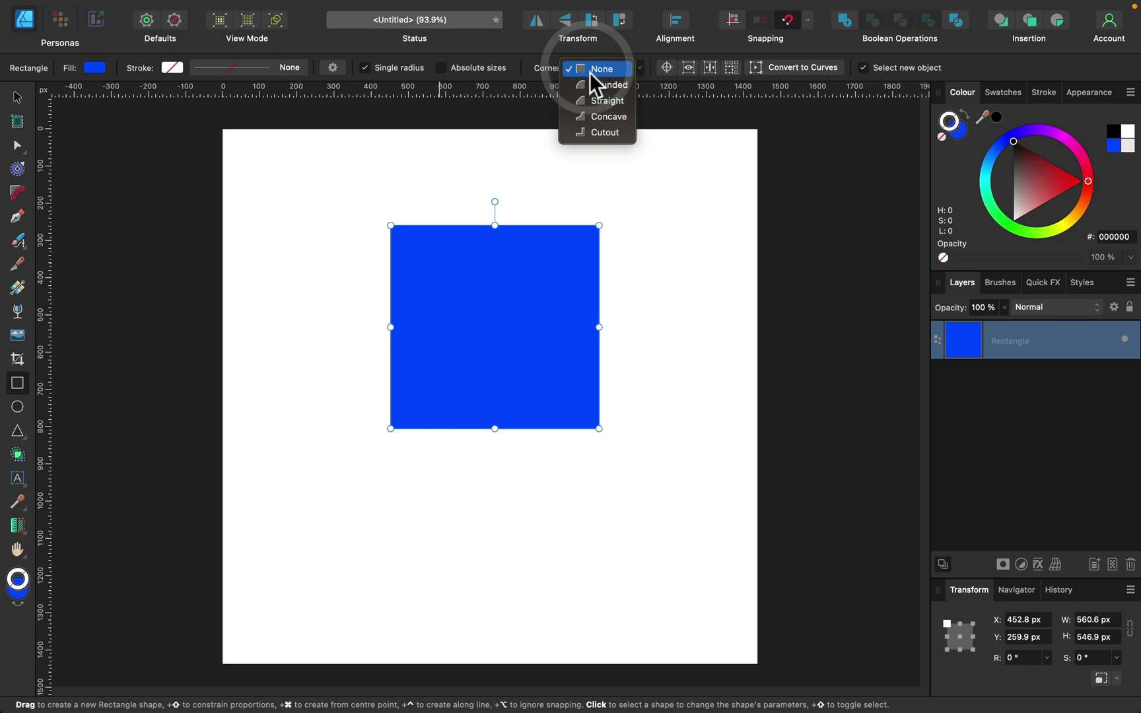
{"action": "left_click", "coordinate": [589, 85]}
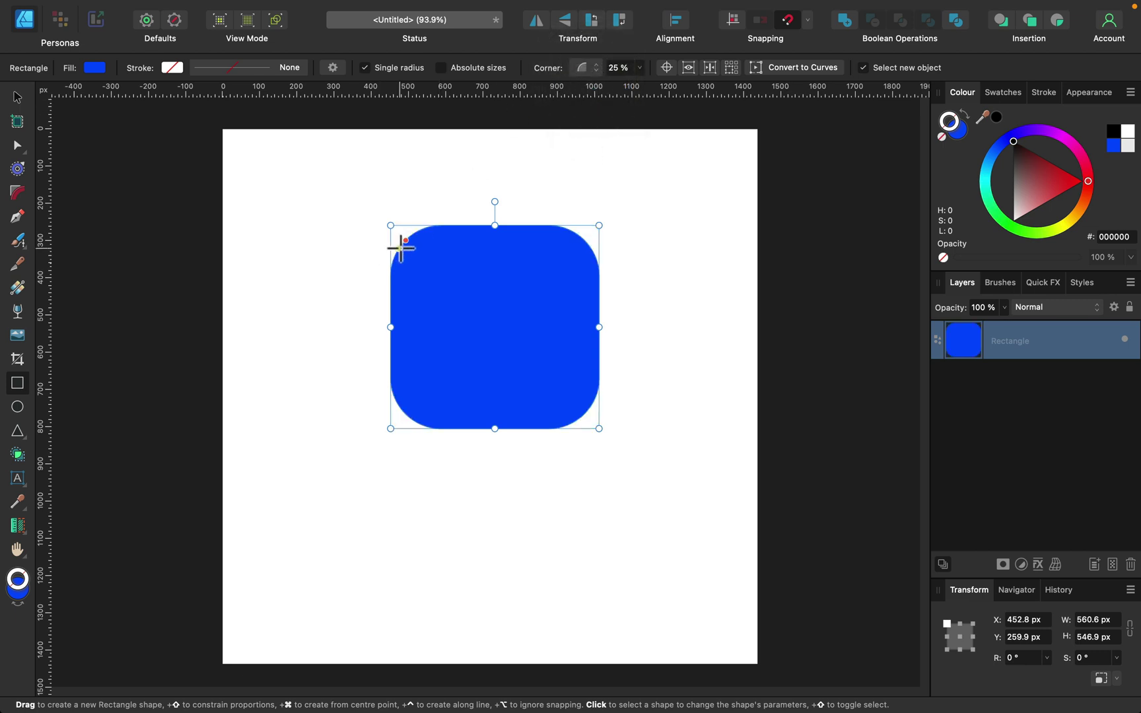
{"action": "mouse_move", "coordinate": [407, 243]}
{"action": "left_mouse_down"}
{"action": "mouse_move", "coordinate": [428, 255]}
{"action": "mouse_move", "coordinate": [392, 229]}
{"action": "mouse_move", "coordinate": [404, 239]}
{"action": "left_mouse_up"}
{"action": "left_click", "coordinate": [17, 98]}
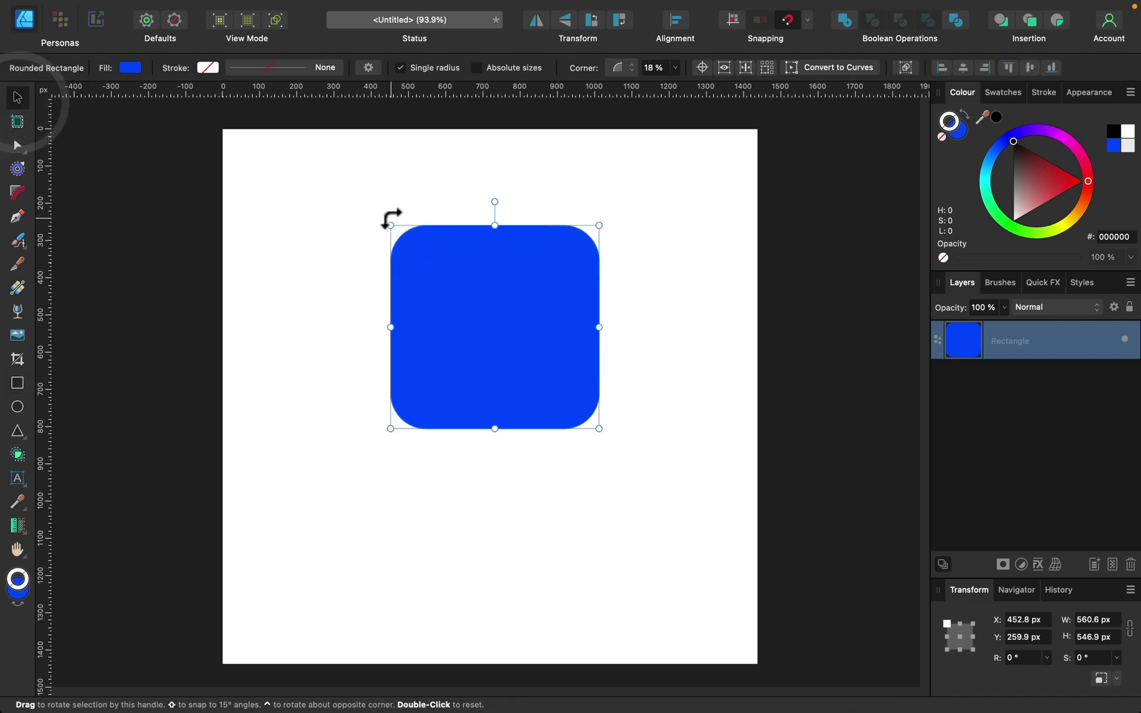
{"action": "left_click", "coordinate": [15, 193]}
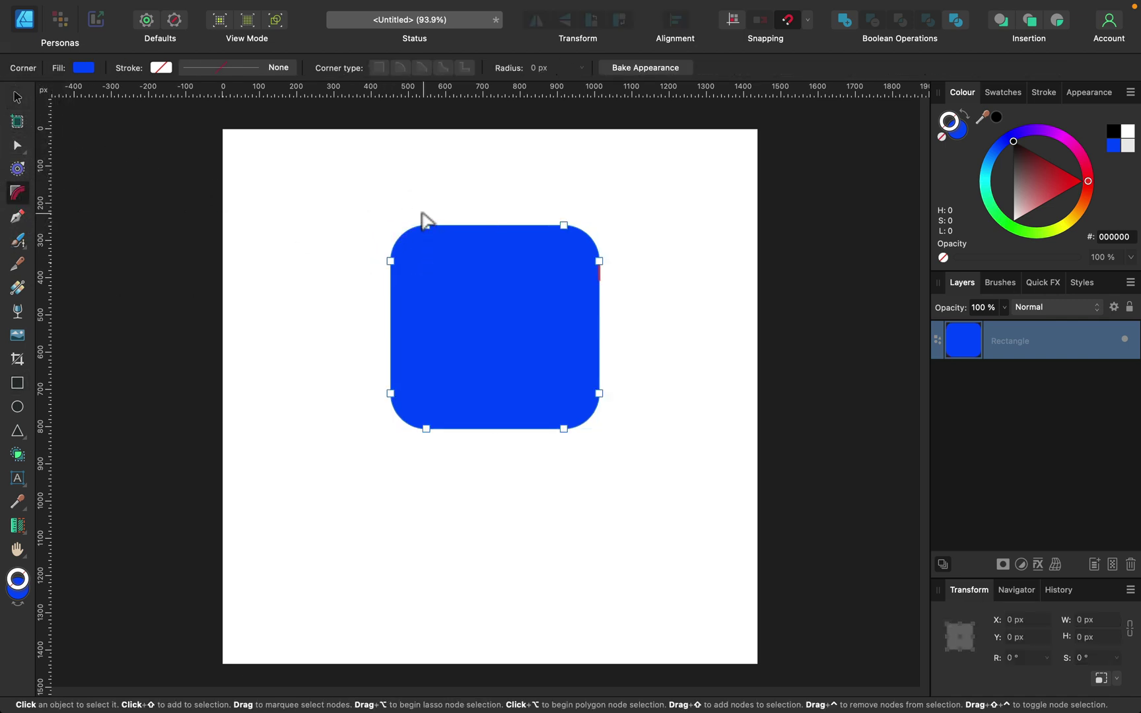
{"action": "left_click", "coordinate": [17, 98]}
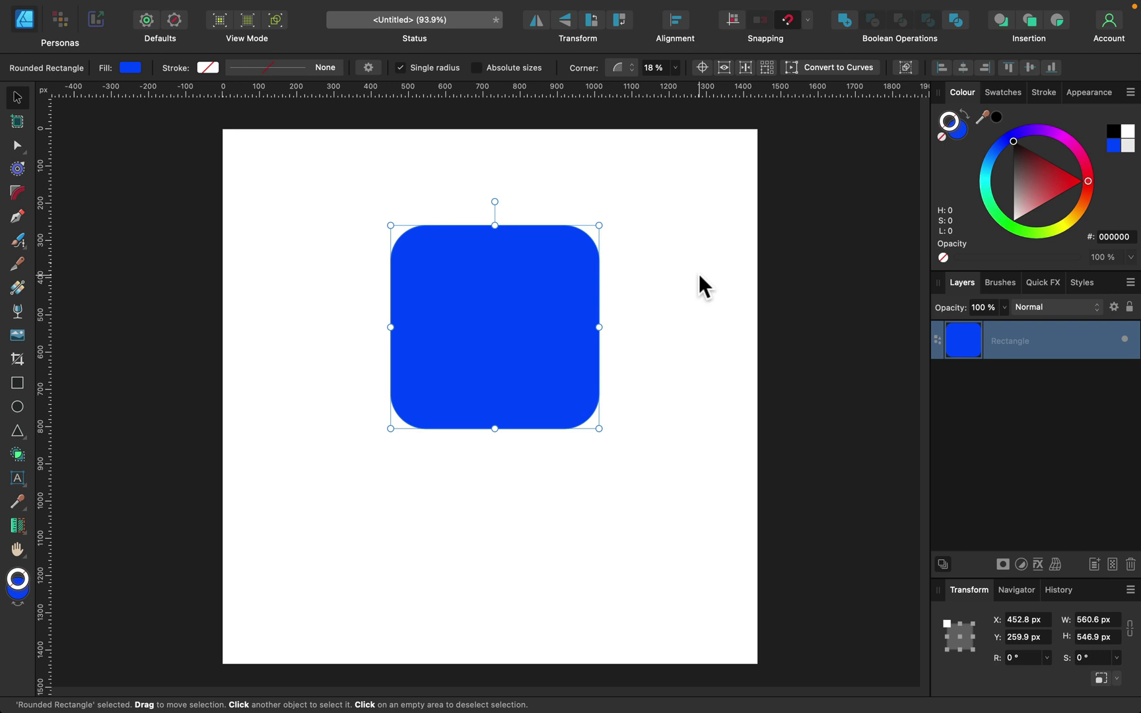
{"action": "key", "text": "BackSpace"}
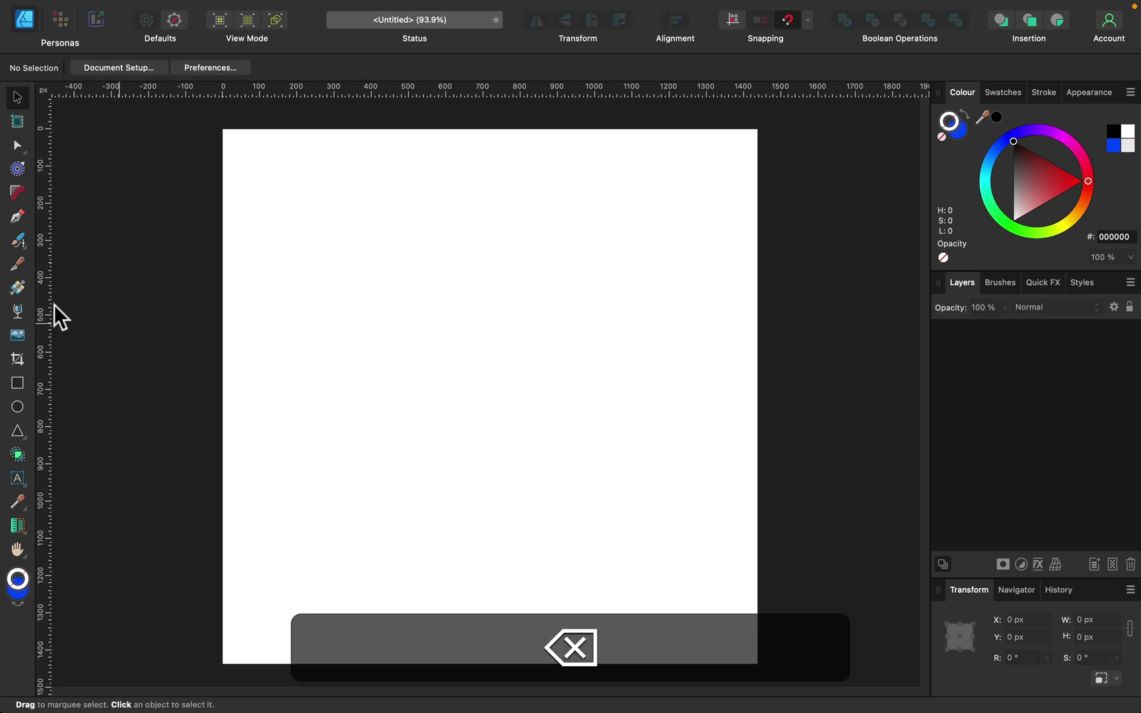
{"action": "left_click", "coordinate": [17, 383]}
{"action": "left_click_drag", "start_coordinate": [366, 256], "coordinate": [591, 412]}
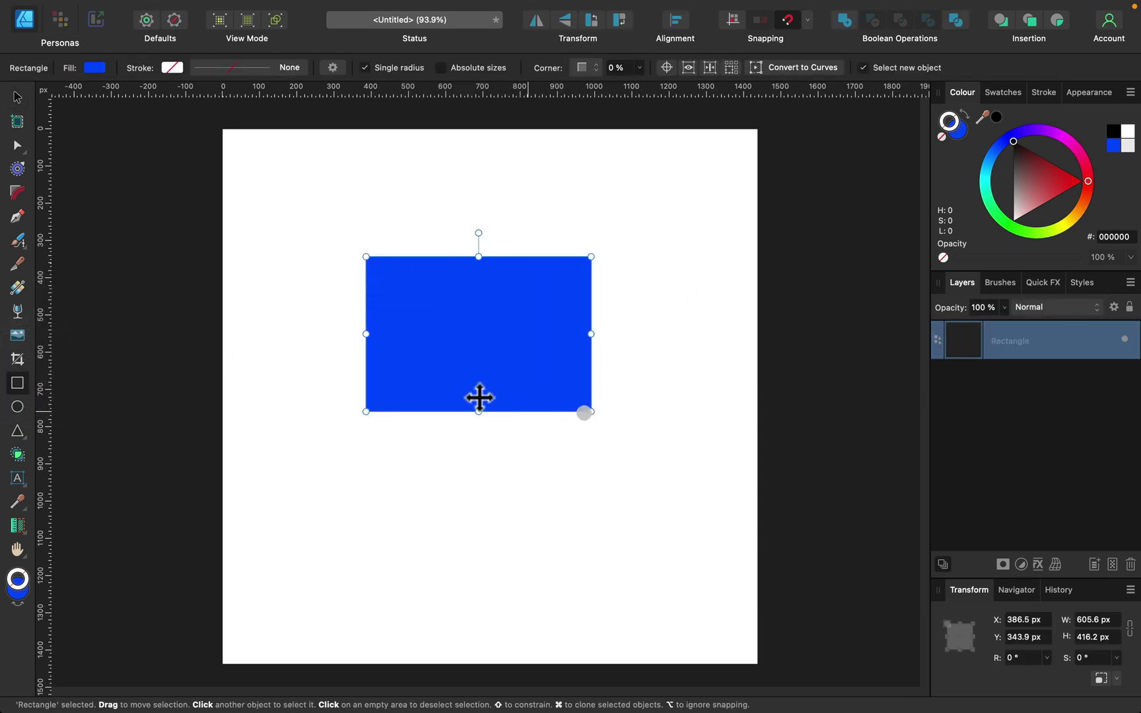
{"action": "left_click", "coordinate": [17, 193]}
{"action": "left_click", "coordinate": [419, 281]}
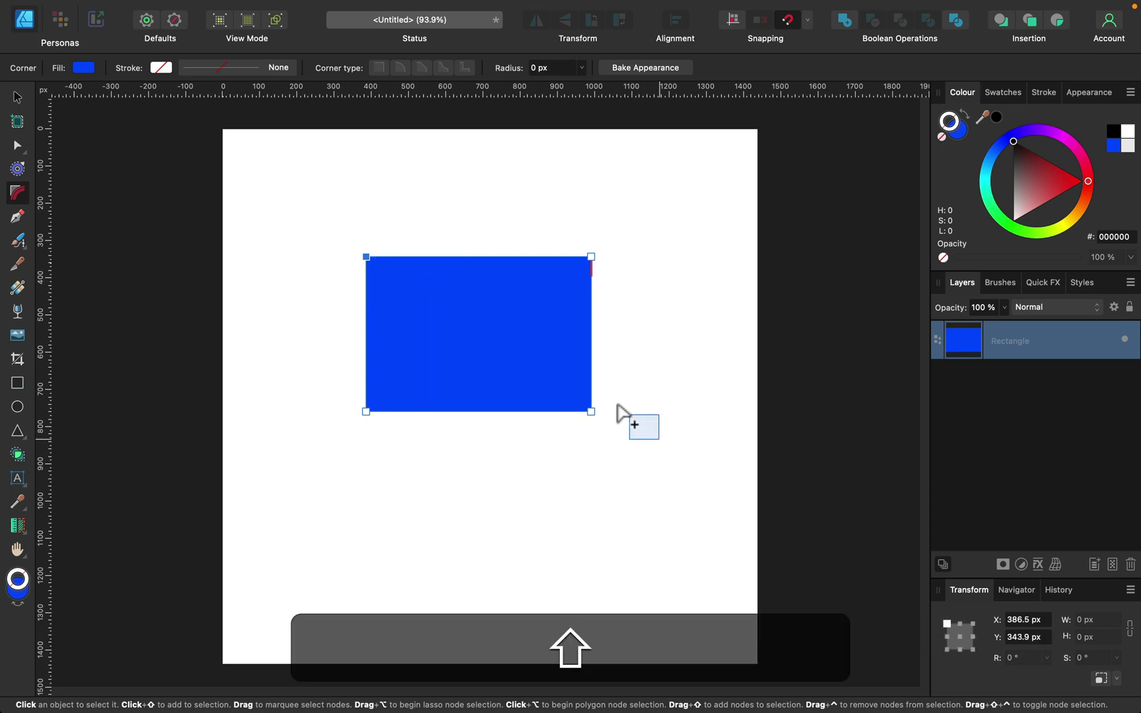
{"action": "left_click", "coordinate": [591, 412], "text": "shift"}
{"action": "left_click_drag", "start_coordinate": [591, 412], "coordinate": [502, 334]}
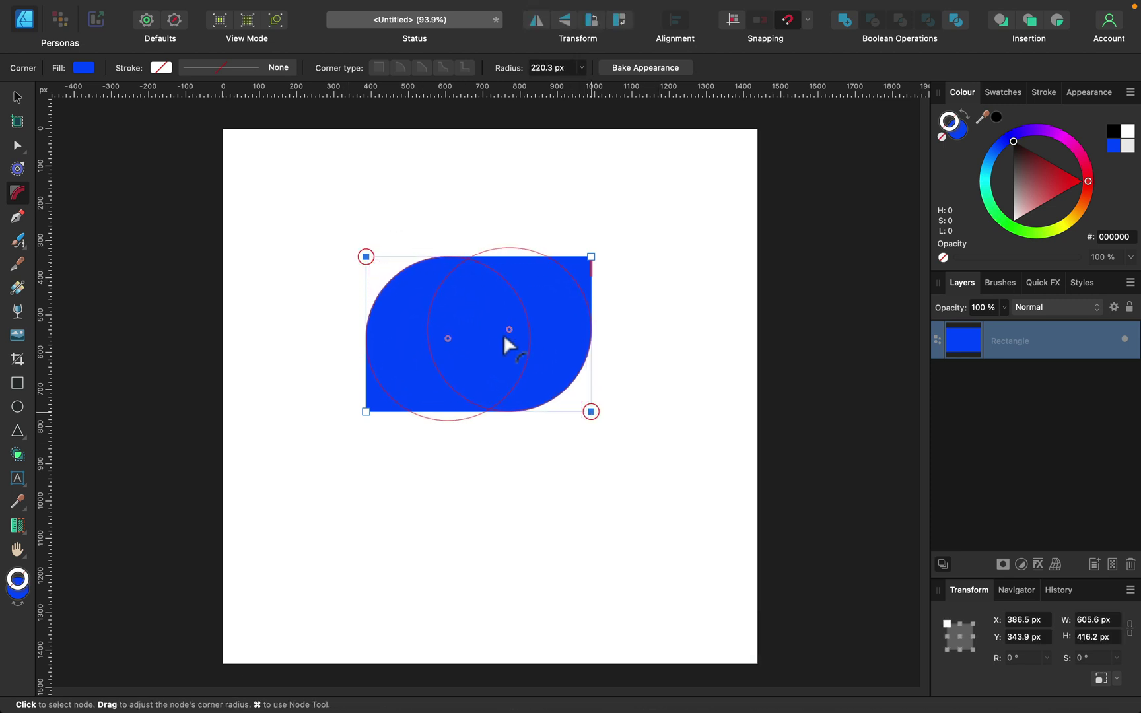
{"action": "key", "text": "a"}
{"action": "left_click", "coordinate": [683, 332]}
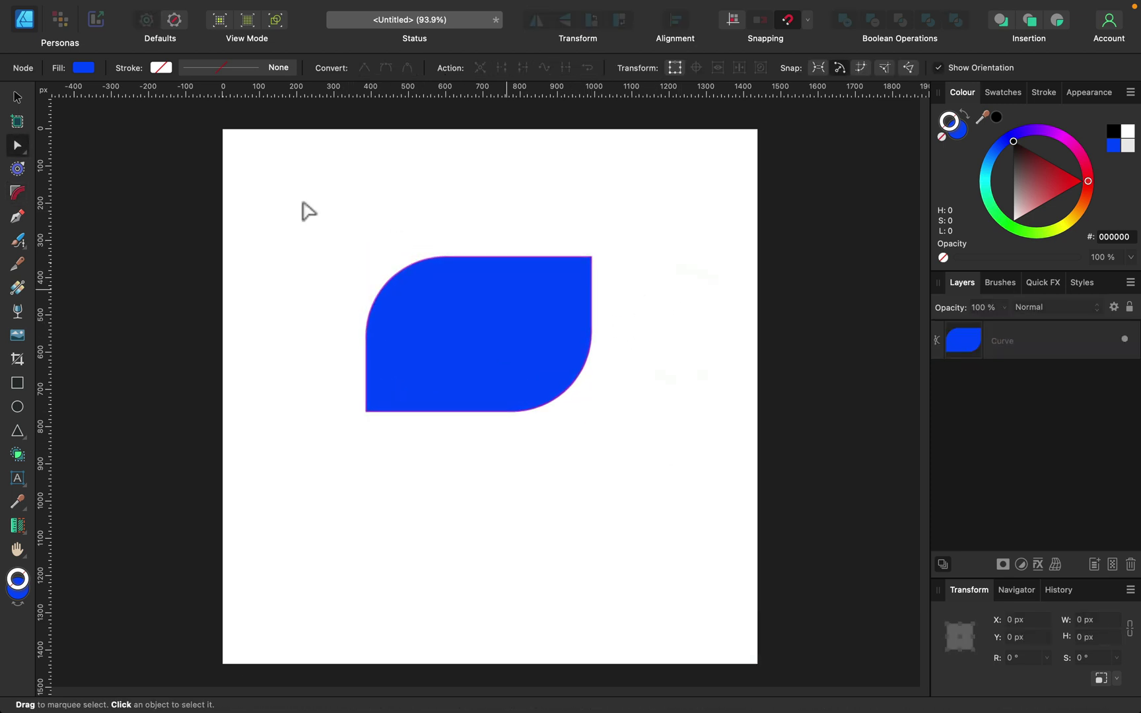
{"action": "left_click", "coordinate": [17, 97]}
{"action": "left_click", "coordinate": [540, 341]}
{"action": "key", "text": "BackSpace"}
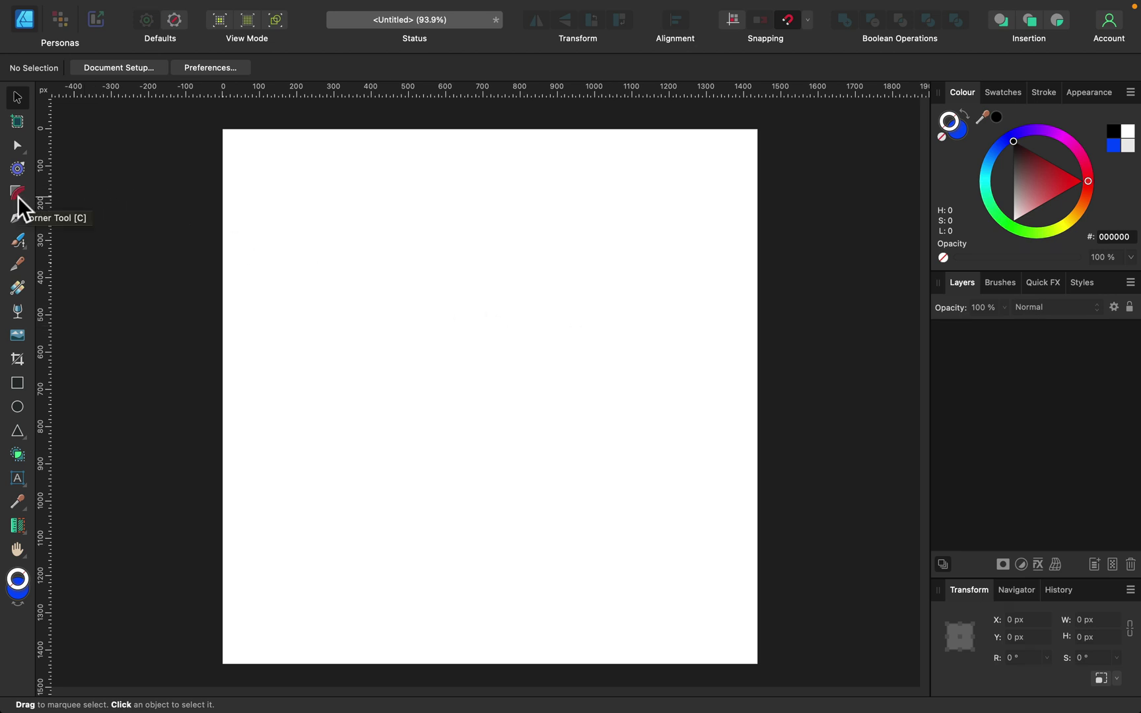
Insert a 1440 × 1440 px Artboard1, round all four corners to 118.2 px, then deselect it.
{"action": "left_click", "coordinate": [19, 123]}
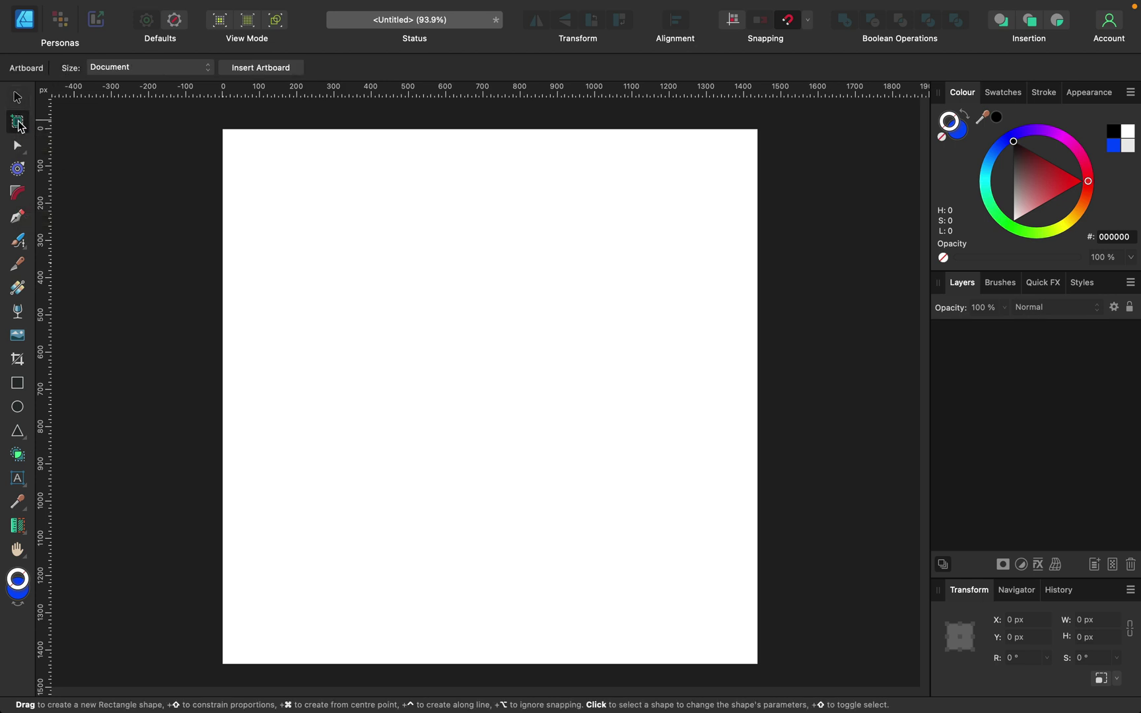
{"action": "left_click", "coordinate": [265, 66]}
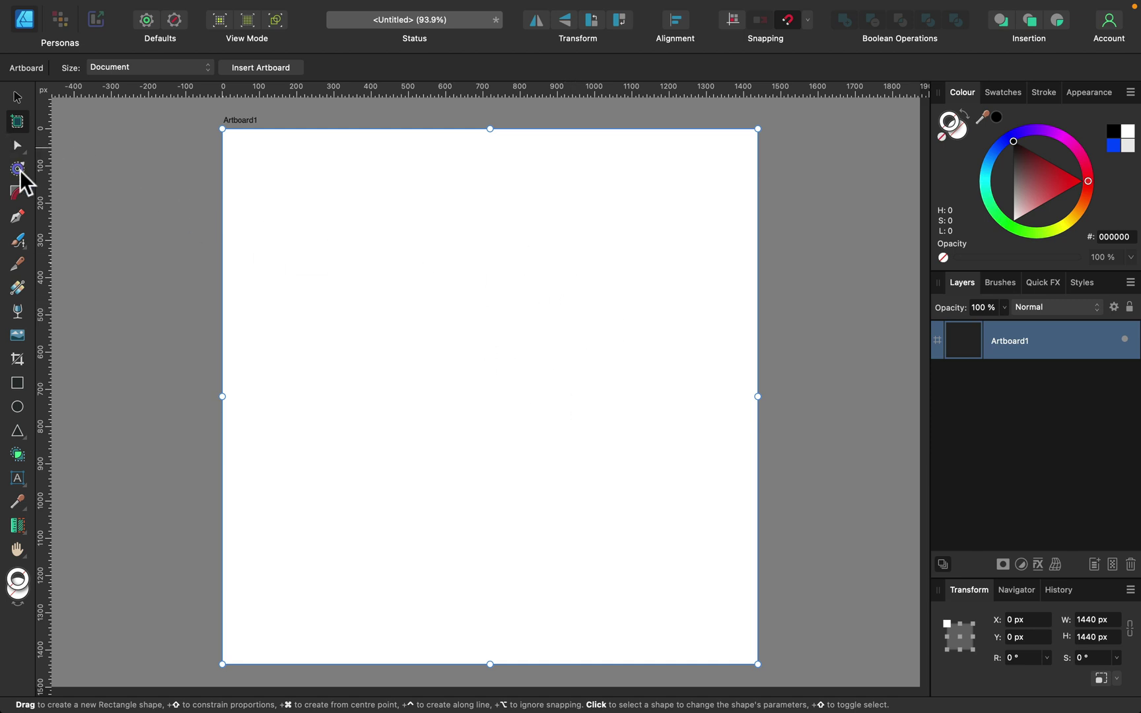
{"action": "left_click", "coordinate": [19, 192]}
{"action": "mouse_move", "coordinate": [202, 117]}
{"action": "left_mouse_down"}
{"action": "mouse_move", "coordinate": [810, 649]}
{"action": "mouse_move", "coordinate": [802, 683]}
{"action": "left_mouse_up"}
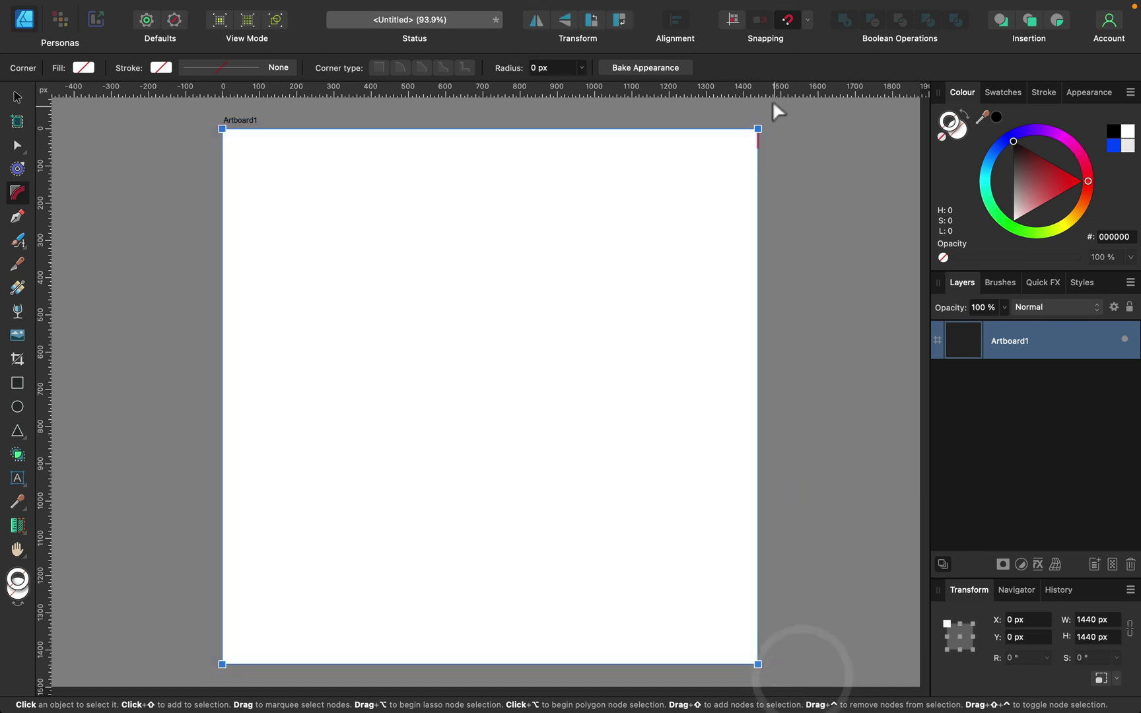
{"action": "left_click_drag", "start_coordinate": [759, 138], "coordinate": [714, 173]}
{"action": "left_click", "coordinate": [17, 98]}
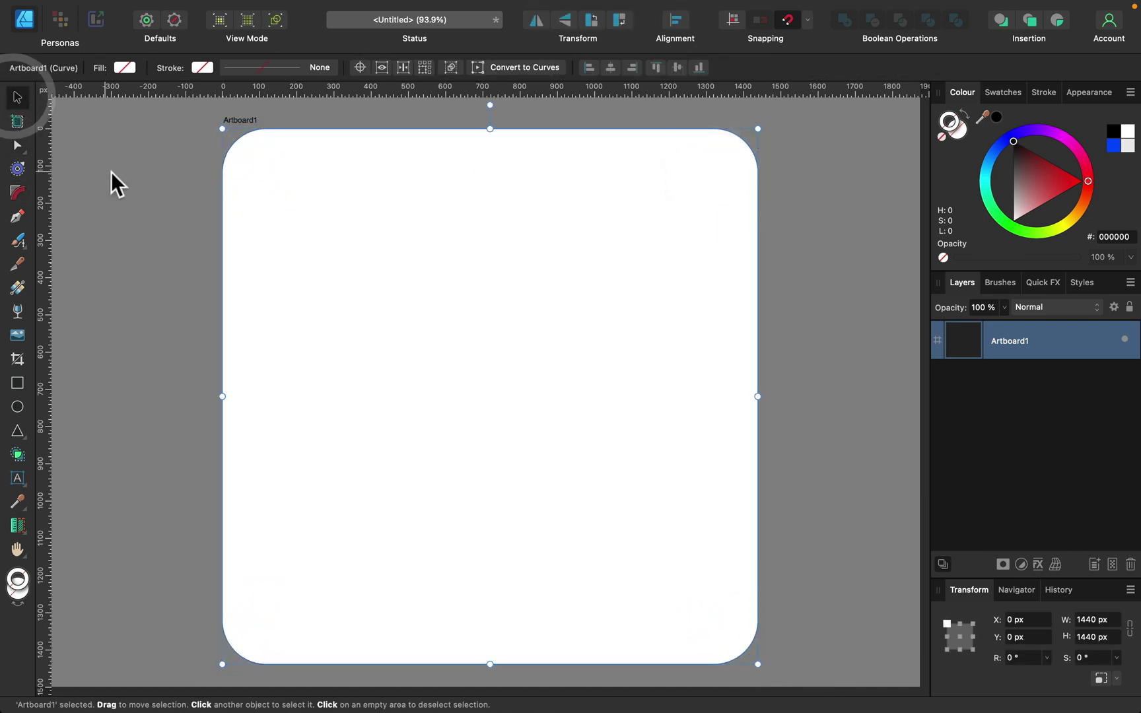
{"action": "left_click", "coordinate": [126, 177]}
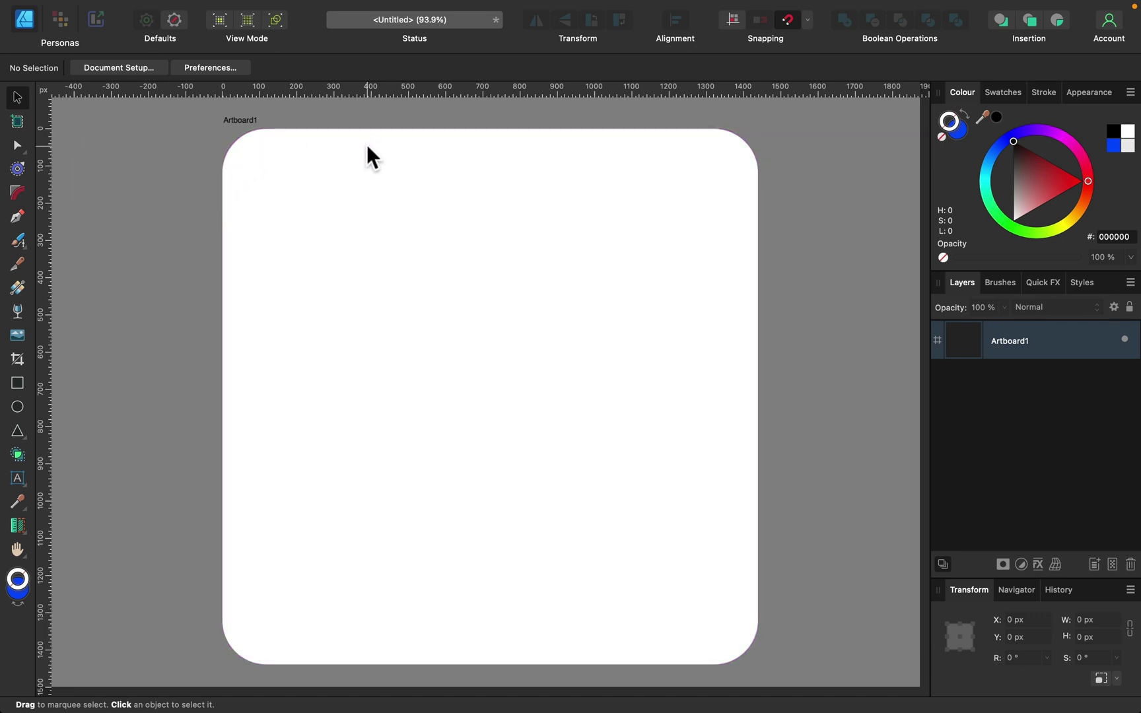